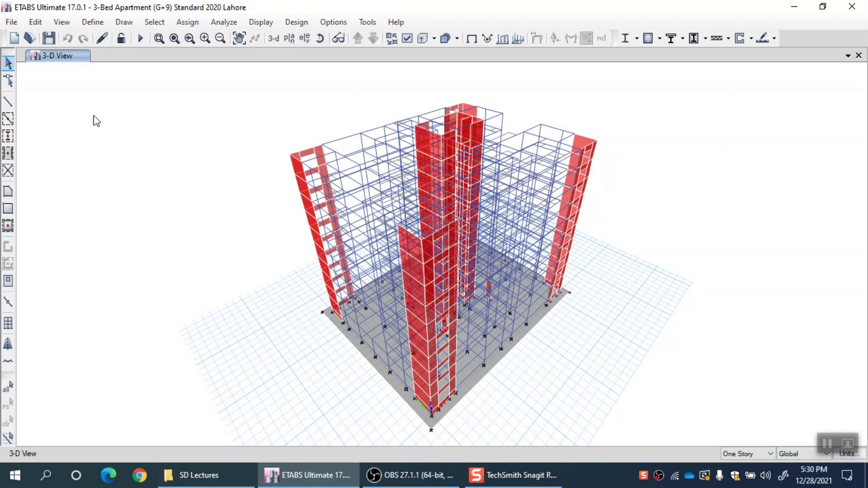
# - Create a new load case of type Time History with the Linear Modal subtype and add an applied load row
pyautogui.click(89, 24)
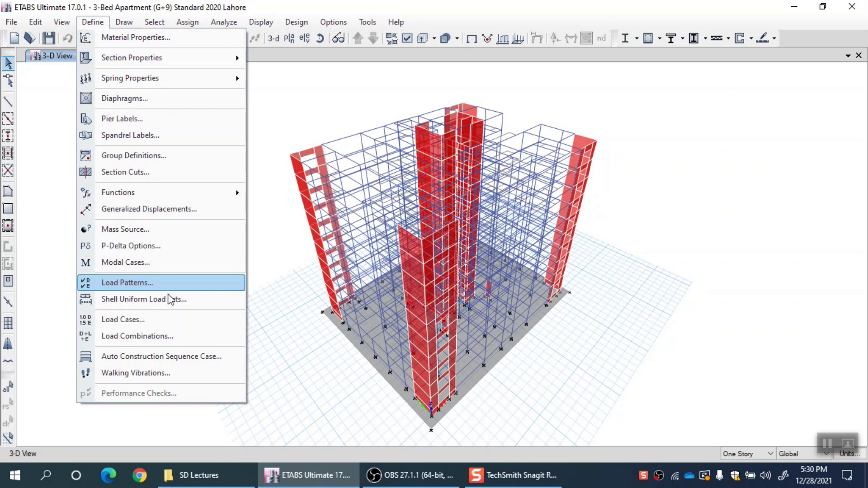
pyautogui.click(149, 322)
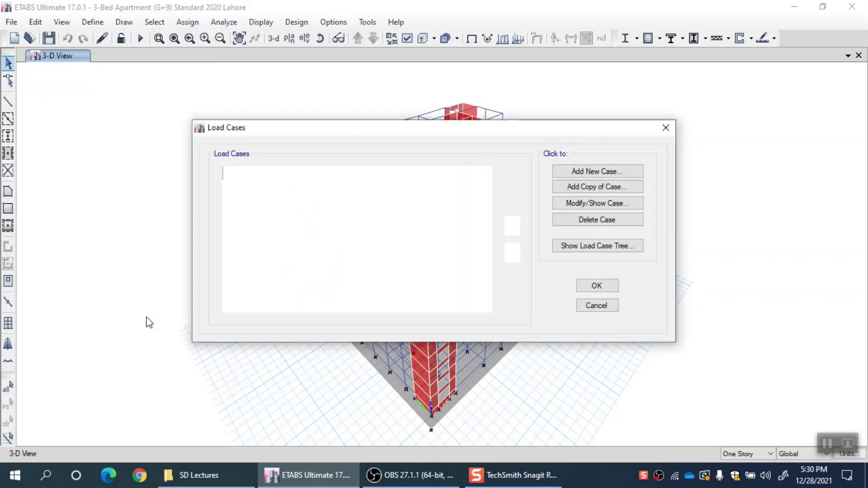
pyautogui.click(602, 179)
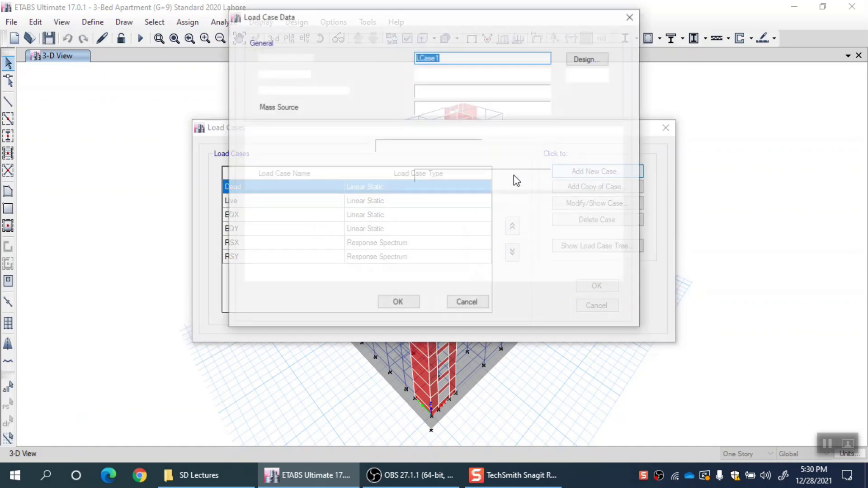
pyautogui.click(475, 77)
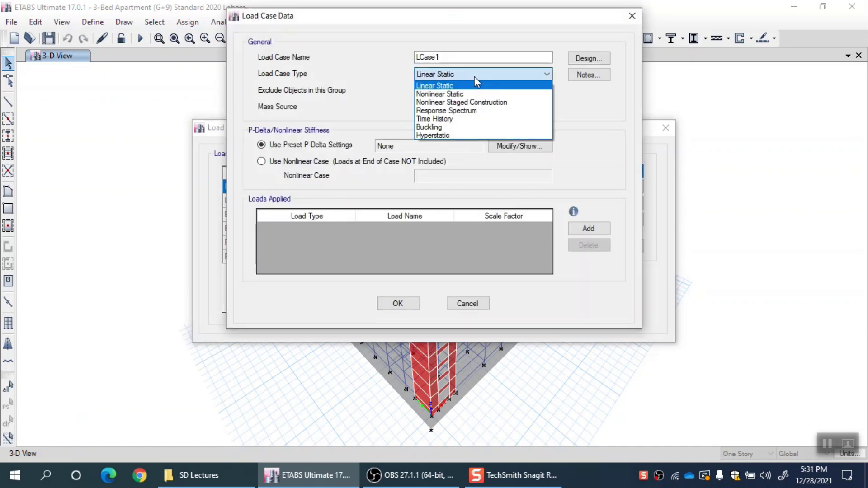
pyautogui.click(443, 119)
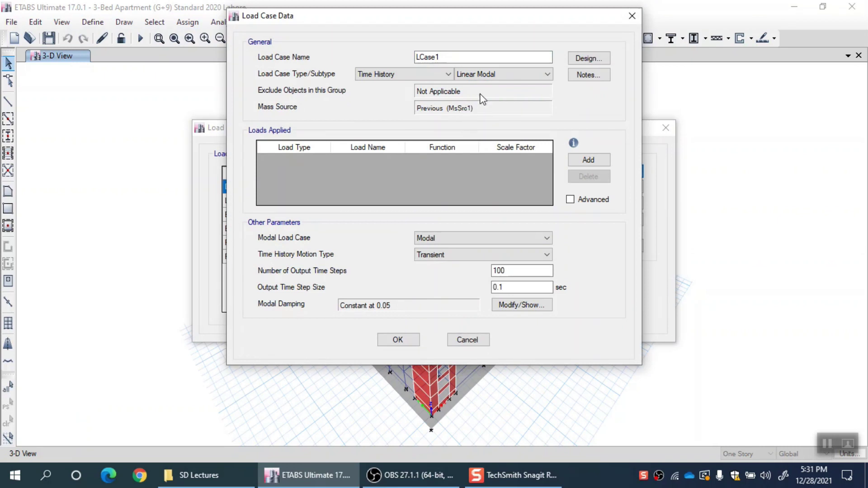
pyautogui.click(495, 76)
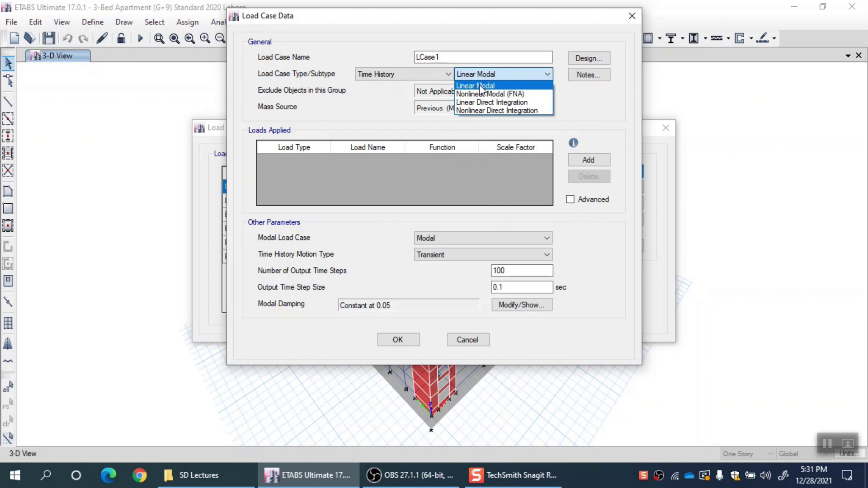
pyautogui.click(478, 85)
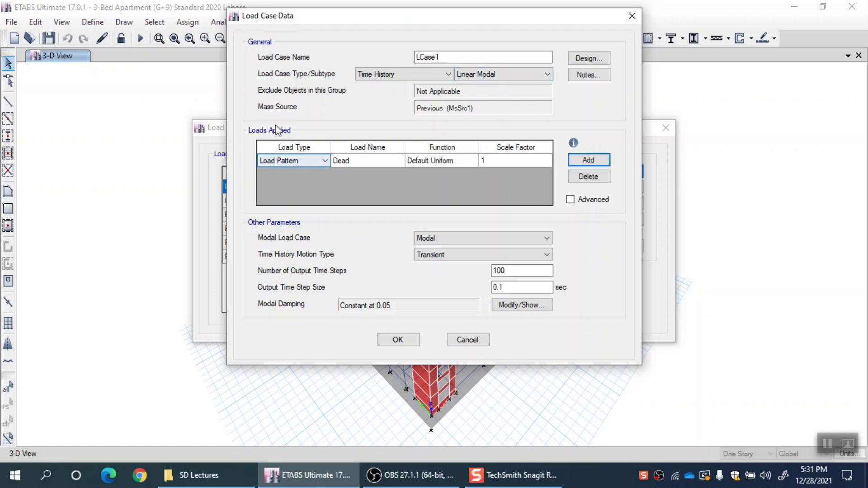
# - Switch the applied load's type to Acceleration and back to Load Pattern
pyautogui.click(321, 161)
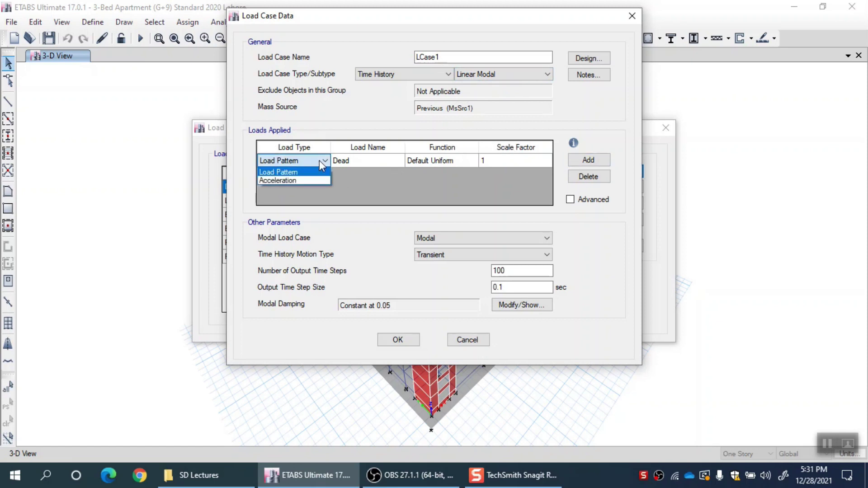
pyautogui.click(281, 171)
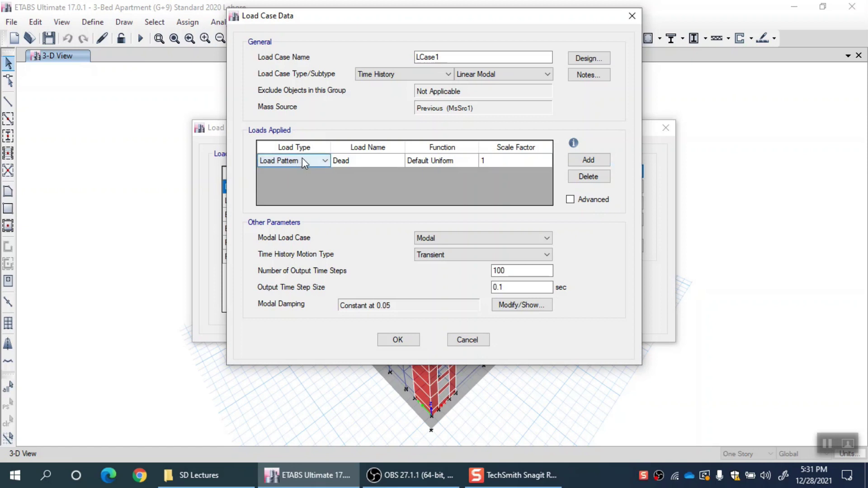
pyautogui.click(302, 158)
pyautogui.click(281, 180)
pyautogui.click(304, 162)
pyautogui.click(295, 170)
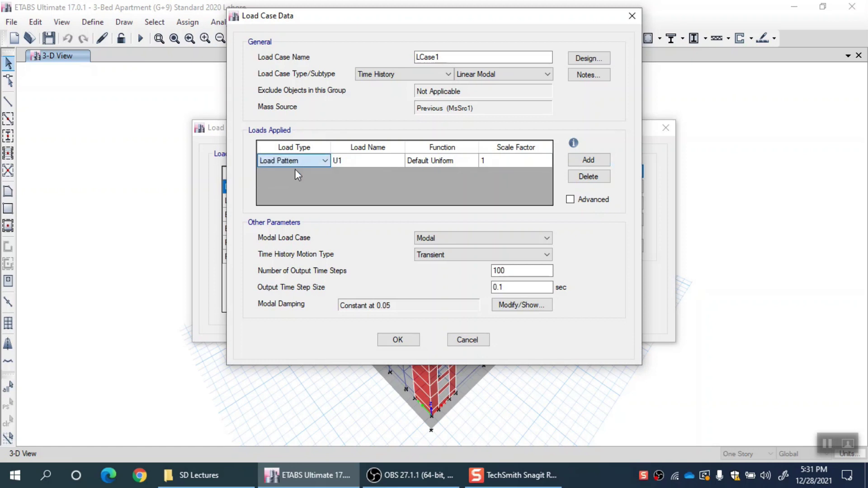
# - Review the load names, time history functions and scale factor available for the Load Pattern row
pyautogui.click(379, 162)
pyautogui.click(379, 162)
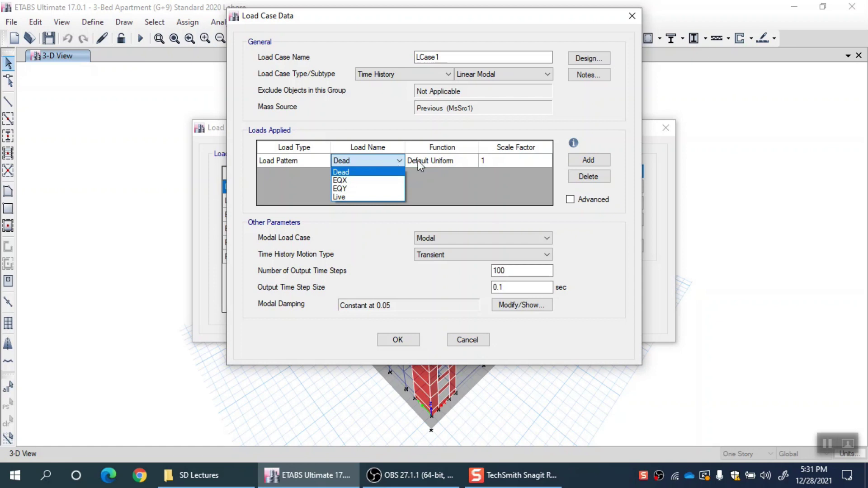
pyautogui.click(436, 160)
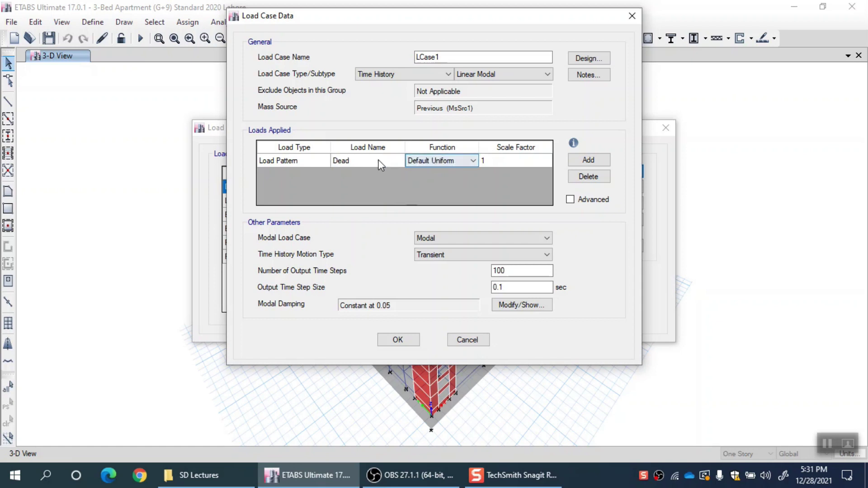
pyautogui.click(449, 161)
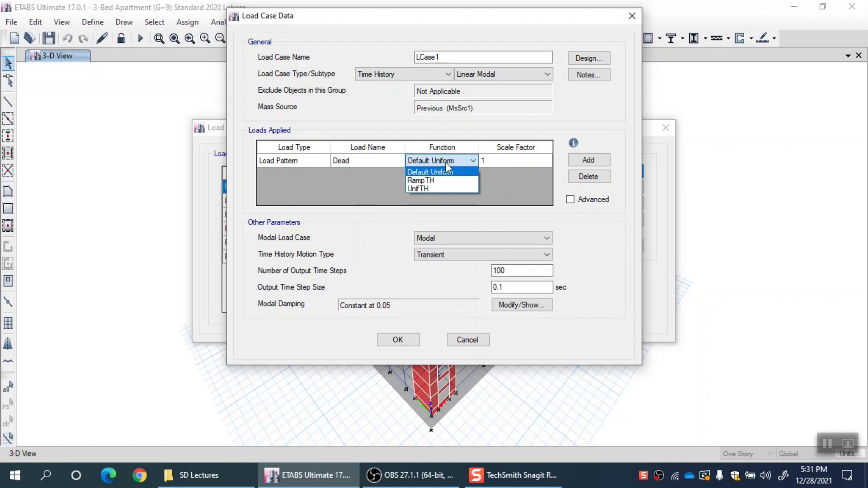
pyautogui.click(446, 162)
pyautogui.click(381, 164)
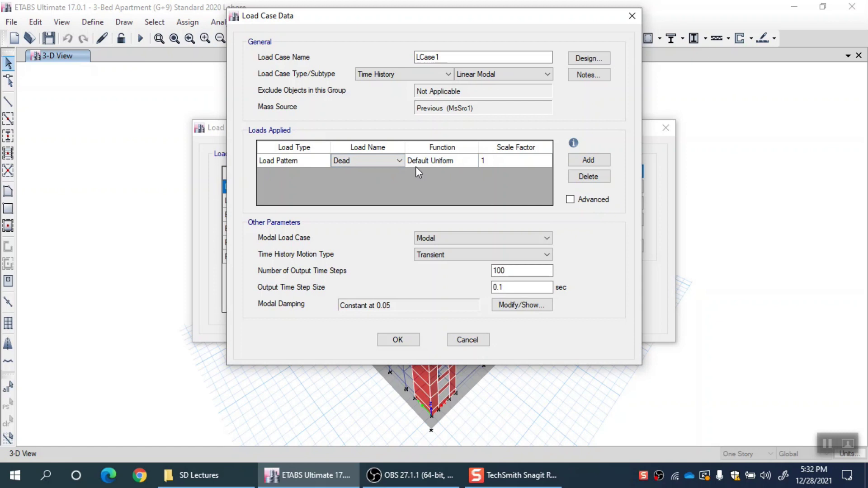
pyautogui.click(512, 164)
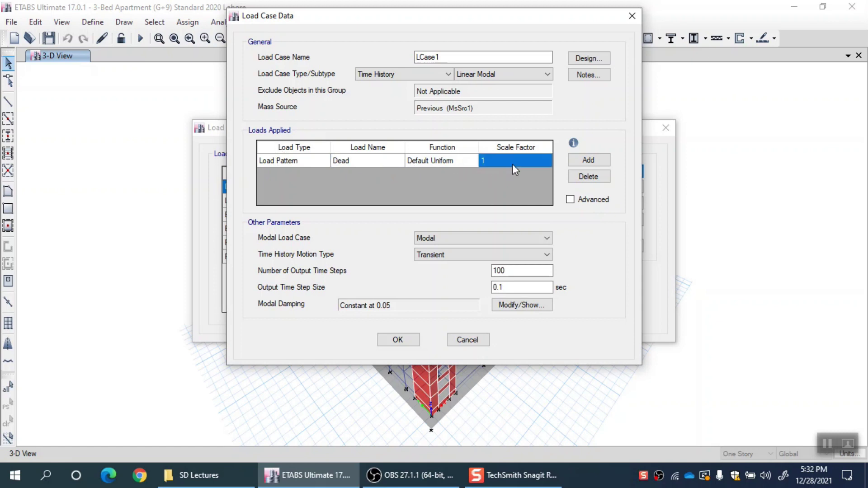
# - Set the applied load to Acceleration in direction U1 with the UnifTH function
pyautogui.click(302, 165)
pyautogui.click(318, 161)
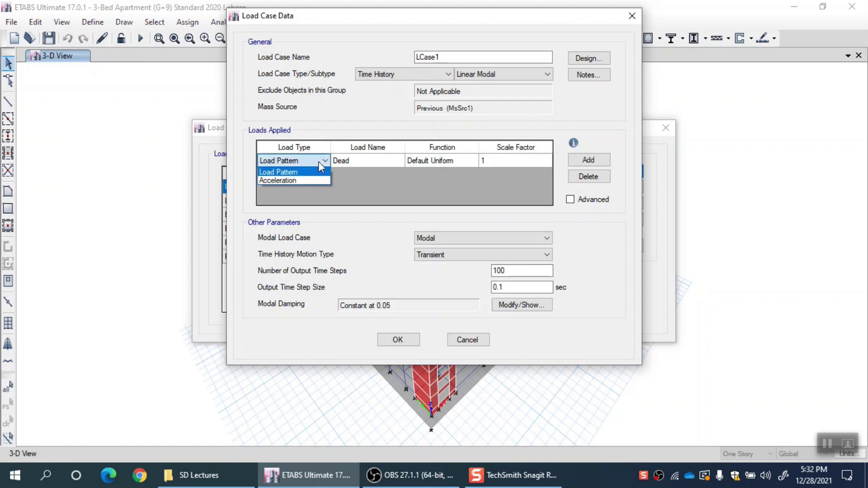
pyautogui.click(291, 181)
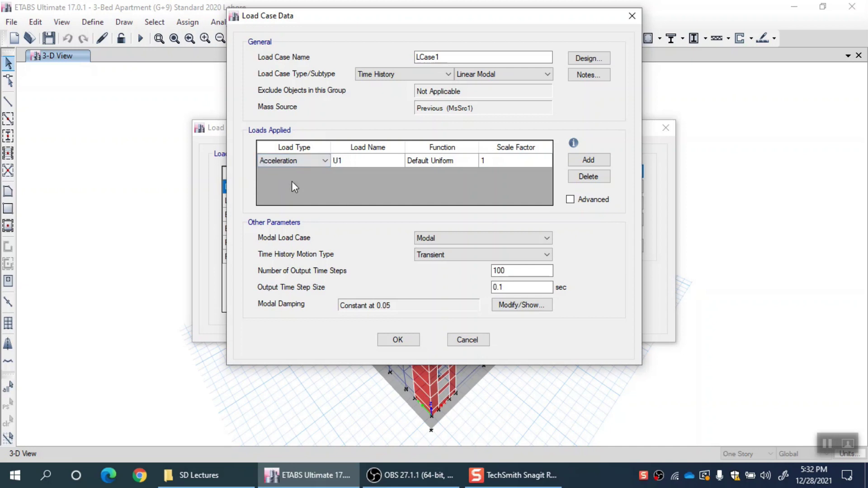
pyautogui.click(376, 160)
pyautogui.click(378, 162)
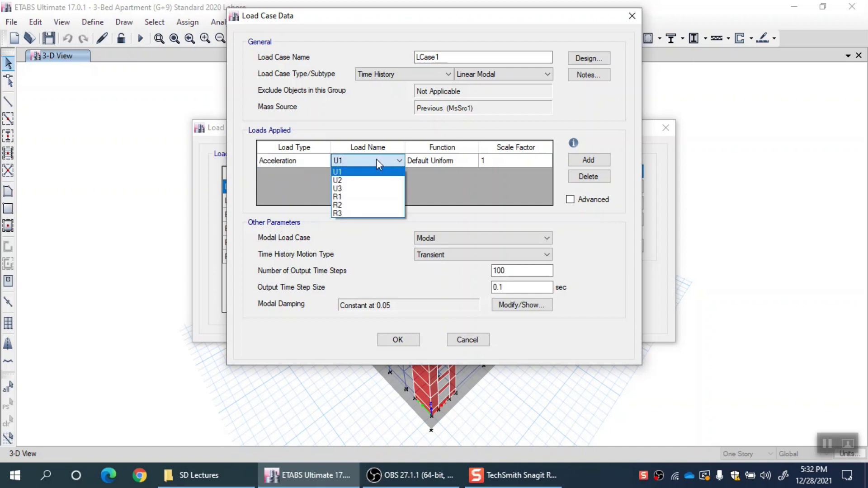
pyautogui.click(376, 161)
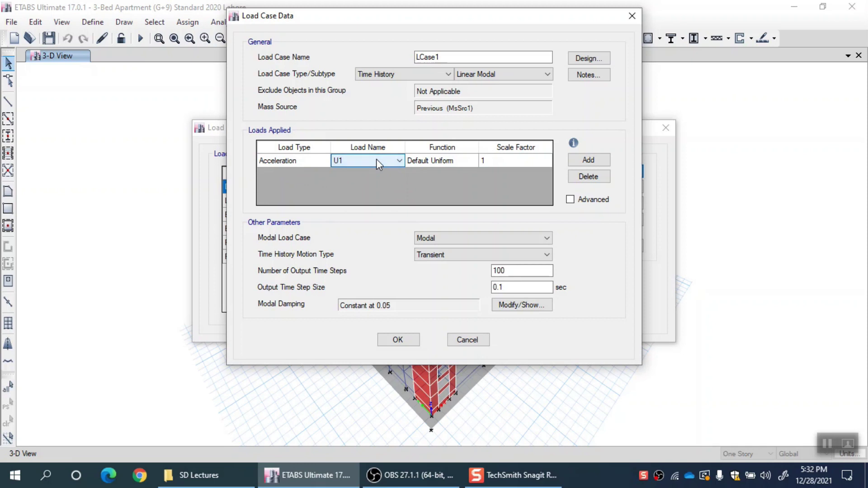
pyautogui.click(449, 163)
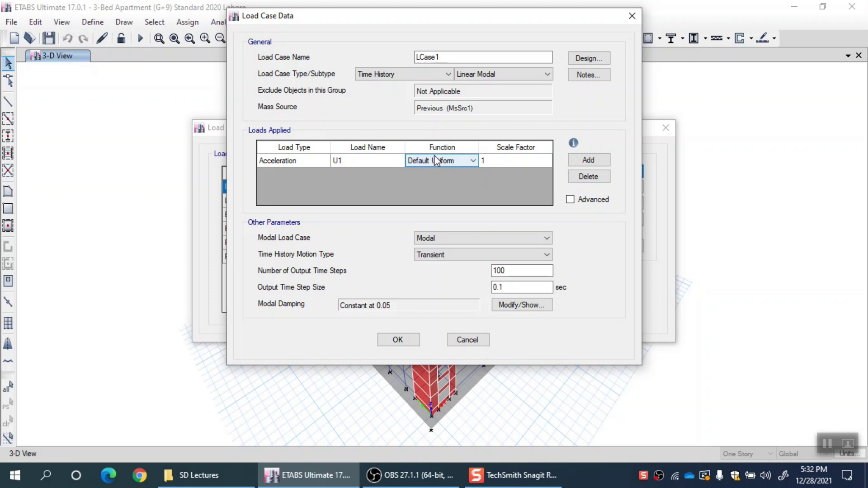
pyautogui.click(438, 160)
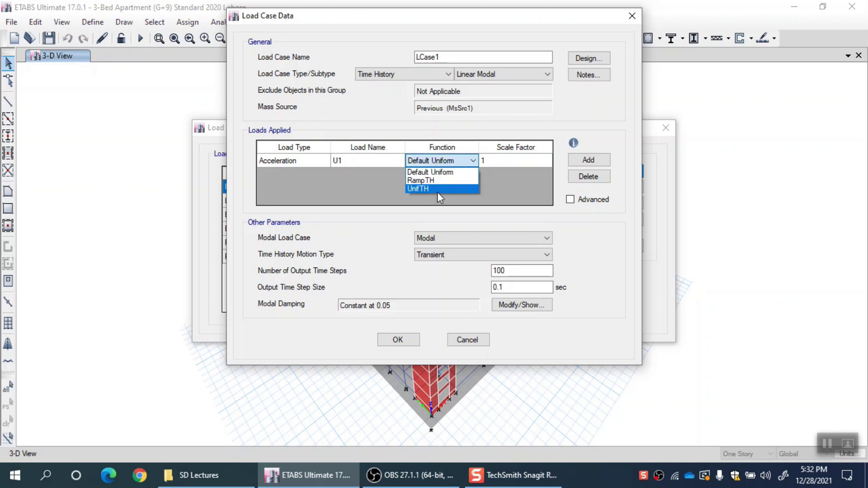
pyautogui.click(462, 186)
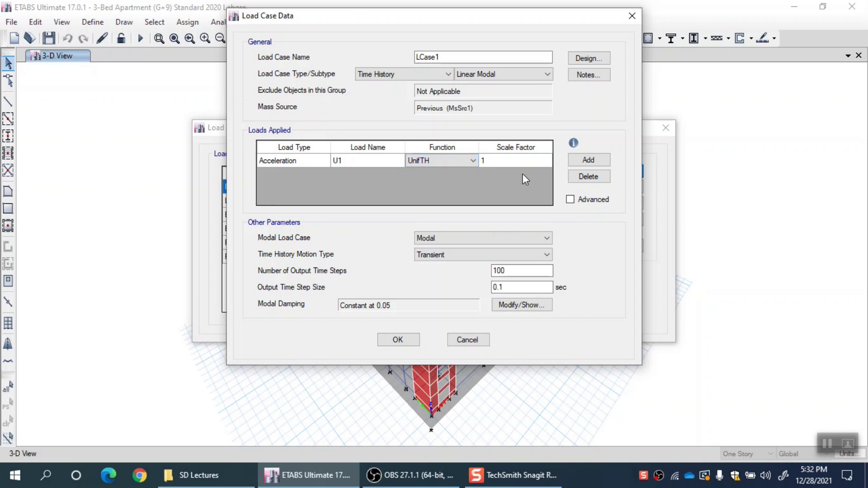
# - Return the applied load's type from Acceleration to Load Pattern
pyautogui.click(290, 161)
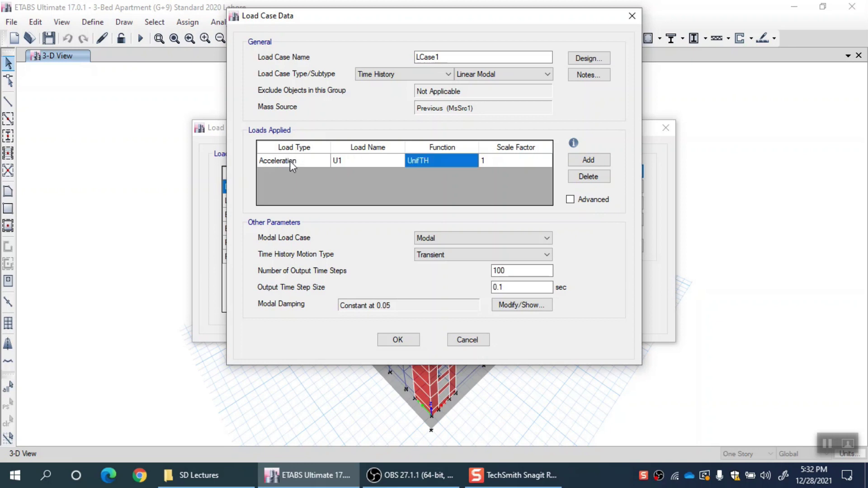
pyautogui.click(297, 163)
pyautogui.click(286, 175)
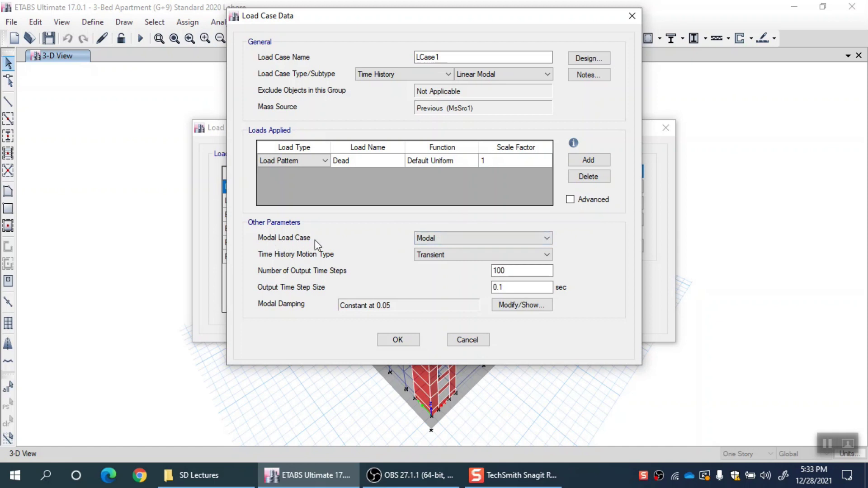
# - Choose Modal as the modal load case and Transient as the time history motion type
pyautogui.click(479, 238)
pyautogui.click(479, 238)
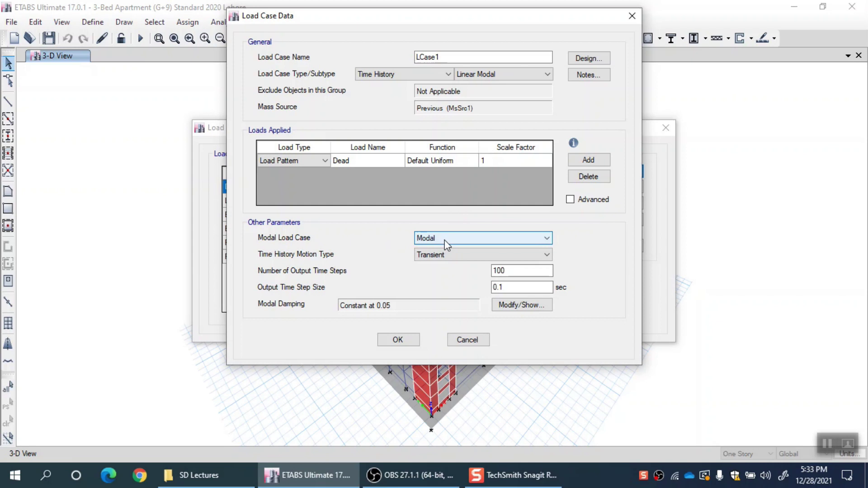
pyautogui.click(444, 242)
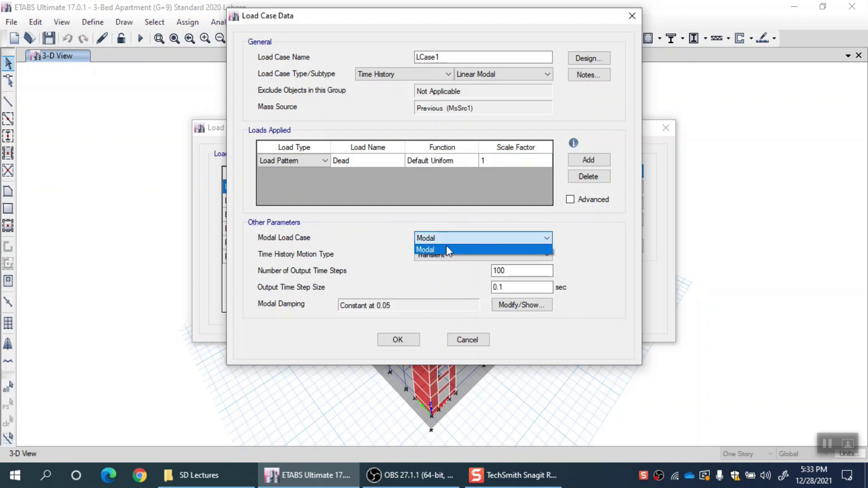
pyautogui.click(447, 248)
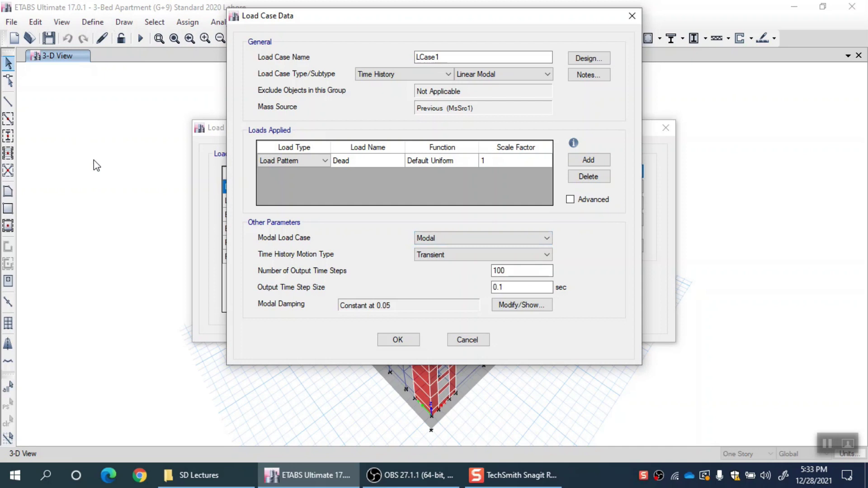
pyautogui.click(467, 239)
pyautogui.click(447, 250)
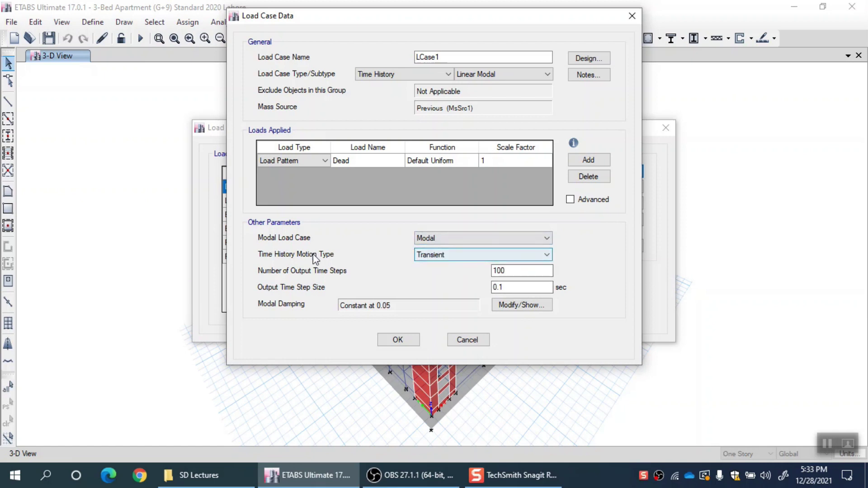
pyautogui.click(446, 254)
pyautogui.click(446, 266)
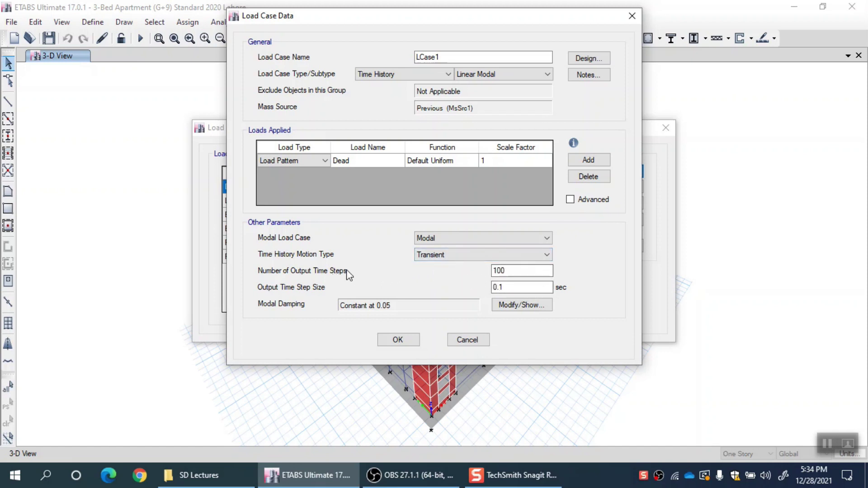
# - Examine the load case's number of output time steps and output time step size
pyautogui.doubleClick(502, 271)
pyautogui.click(514, 272)
pyautogui.click(518, 288)
pyautogui.doubleClick(518, 289)
pyautogui.click(519, 289)
# - Open the modal damping settings and change the damping type to Interpolated Damping by Period or Frequency
pyautogui.click(522, 305)
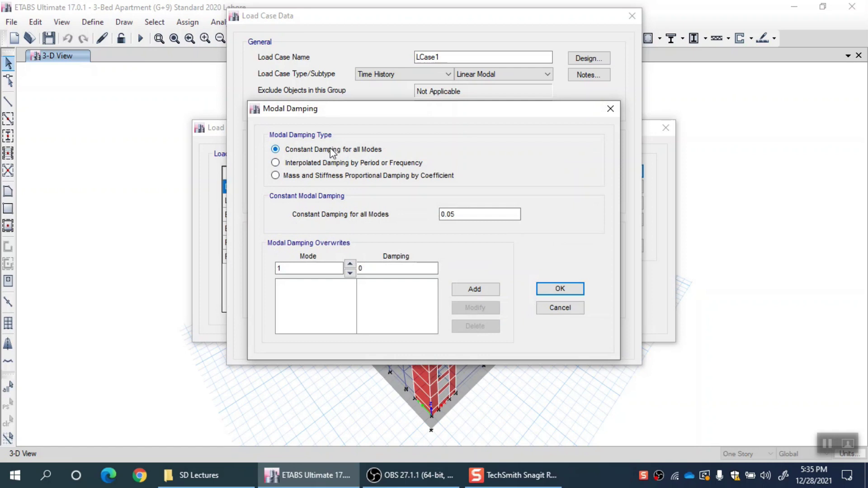
pyautogui.moveTo(466, 217); pyautogui.dragTo(423, 215)
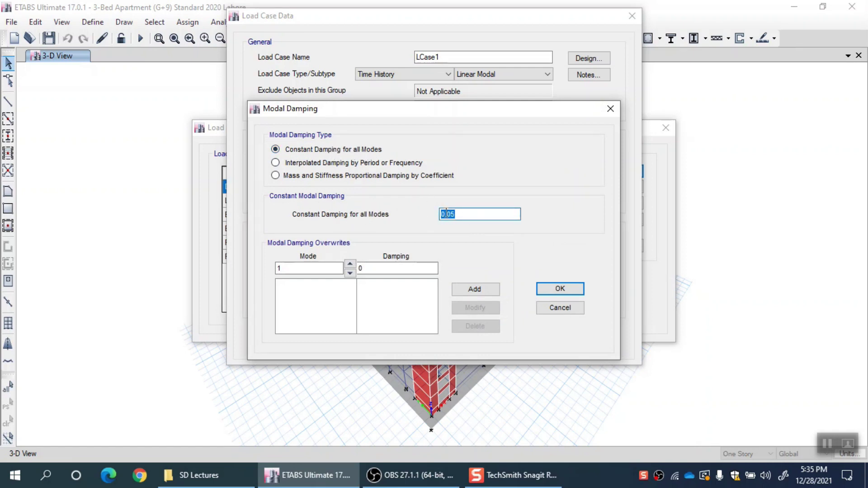
pyautogui.click(322, 163)
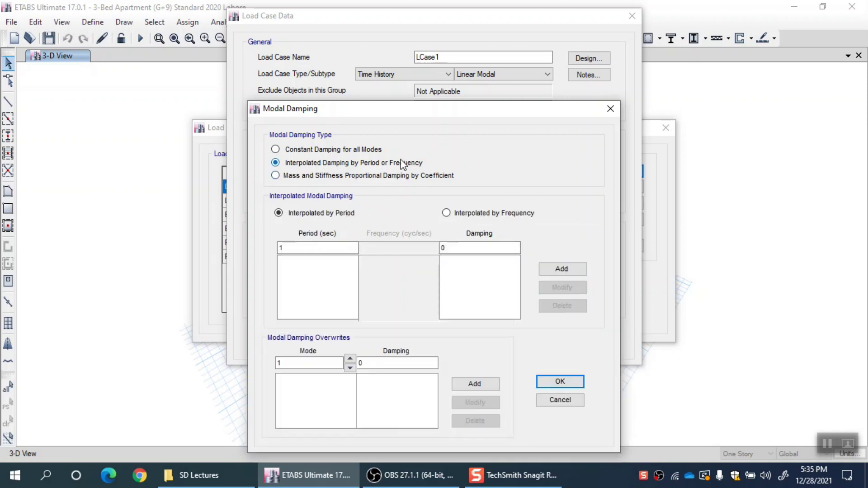
pyautogui.moveTo(423, 116); pyautogui.dragTo(411, 52)
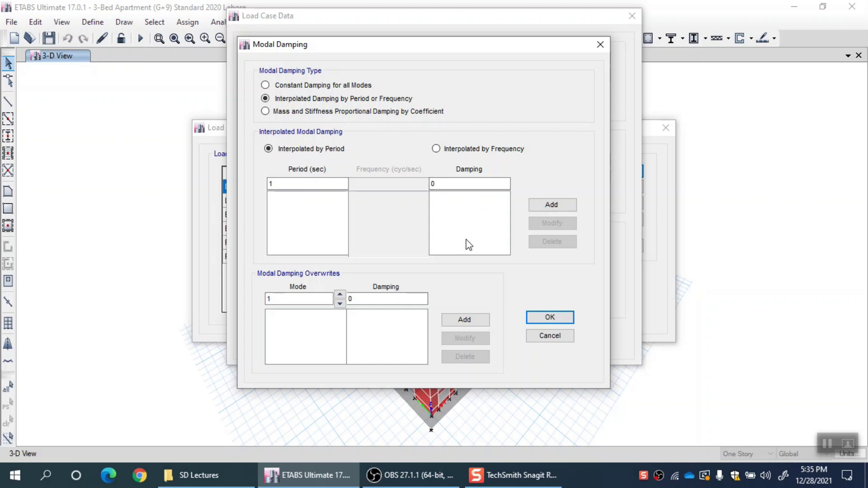
# - Add an interpolated damping point with a period of 1 sec and a damping of 0.05
pyautogui.click(293, 186)
pyautogui.doubleClick(293, 186)
pyautogui.click(301, 183)
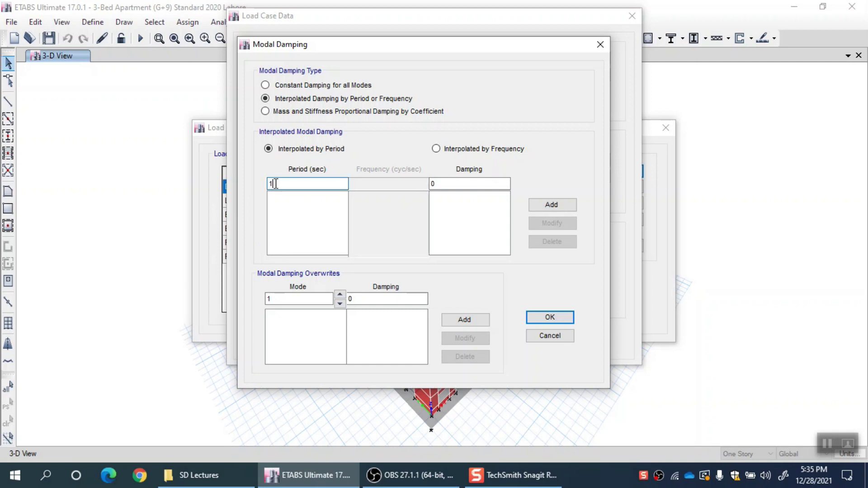
pyautogui.doubleClick(432, 184)
pyautogui.write('0.0')
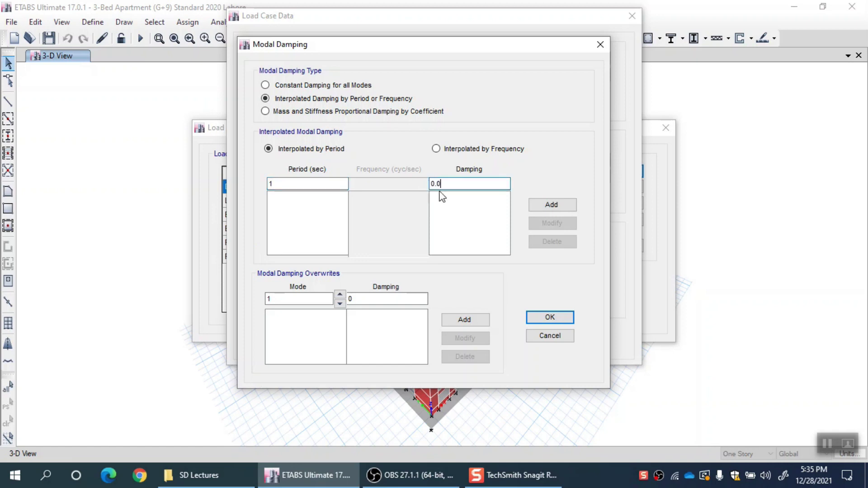
pyautogui.write('5')
pyautogui.click(545, 208)
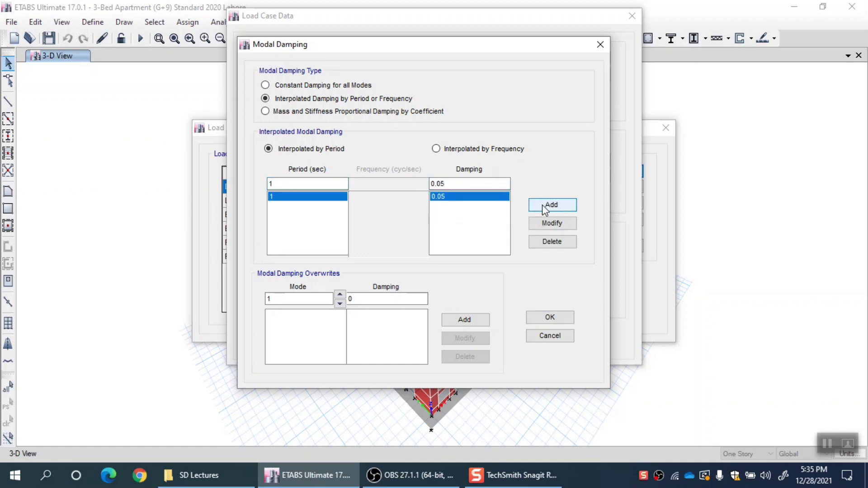
# - Add an interpolated damping point with a period of 10 sec and 0.05 damping, and switch the interpolation to frequency
pyautogui.click(329, 182)
pyautogui.write('0')
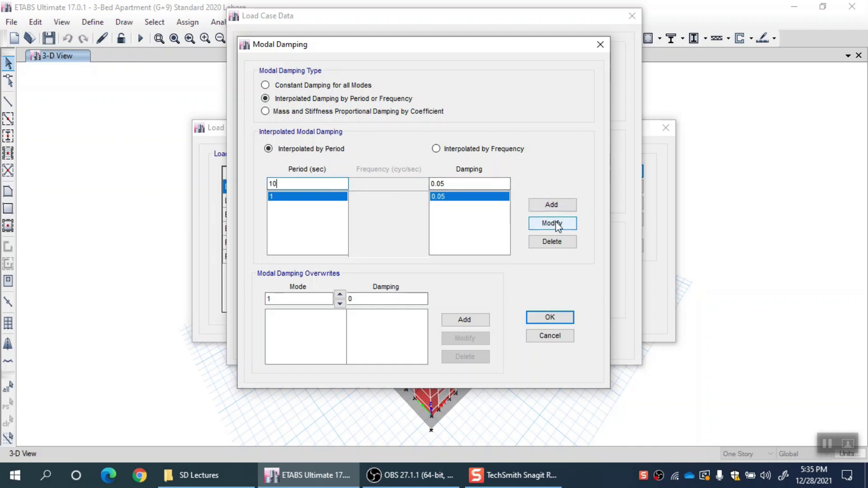
pyautogui.click(563, 207)
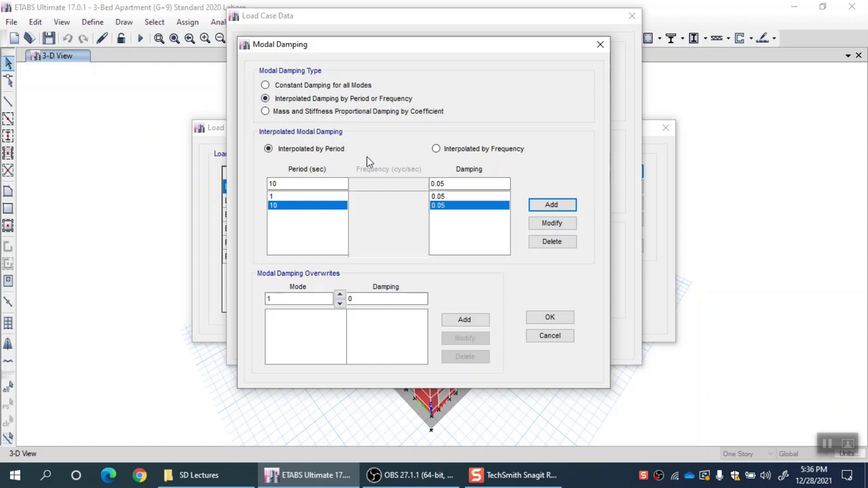
pyautogui.click(436, 149)
pyautogui.click(389, 197)
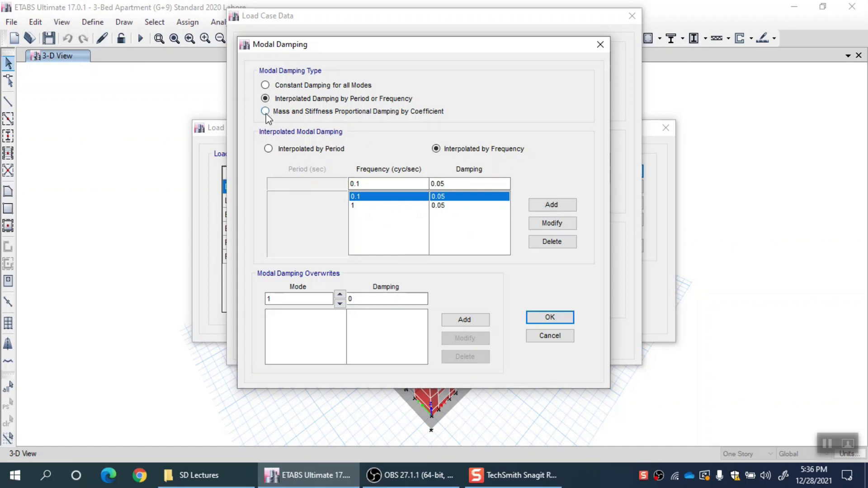
# - Change the damping type to Mass and Stiffness Proportional Damping by Coefficient and specify the modal damping by period
pyautogui.click(295, 113)
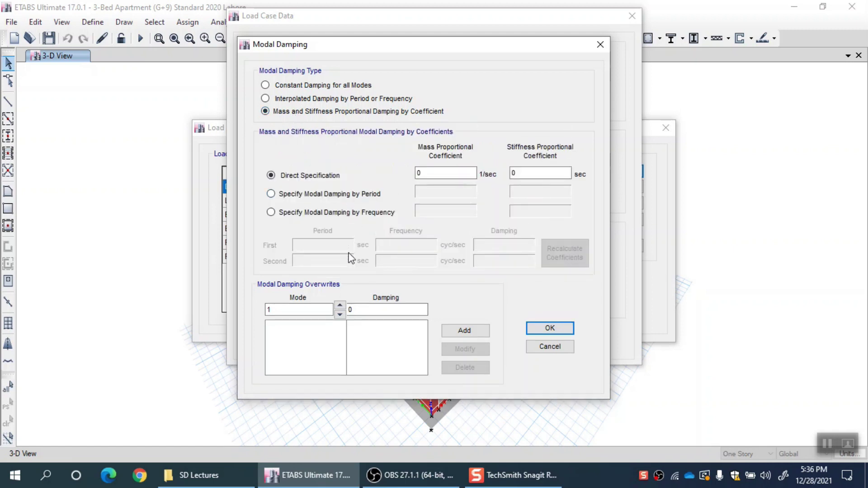
pyautogui.click(440, 174)
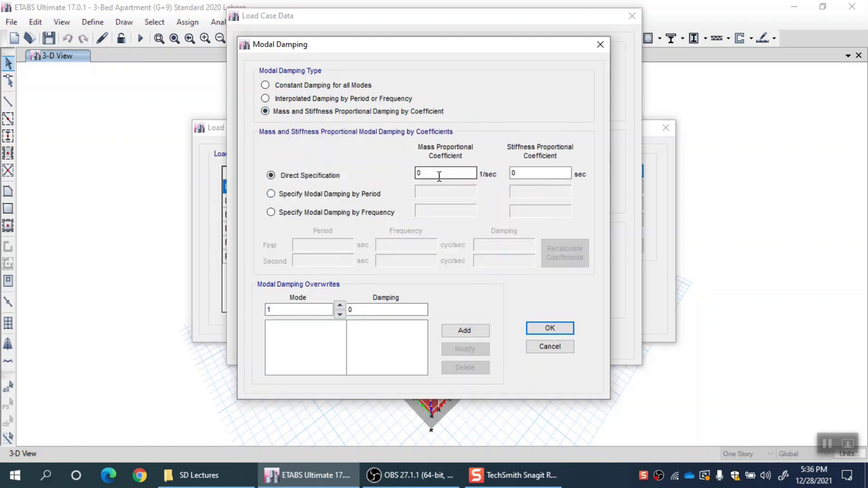
pyautogui.click(548, 171)
pyautogui.moveTo(446, 172); pyautogui.dragTo(404, 174)
pyautogui.click(345, 200)
# - Examine the first and second period and damping values used for the mass and stiffness proportional damping
pyautogui.click(313, 246)
pyautogui.doubleClick(316, 245)
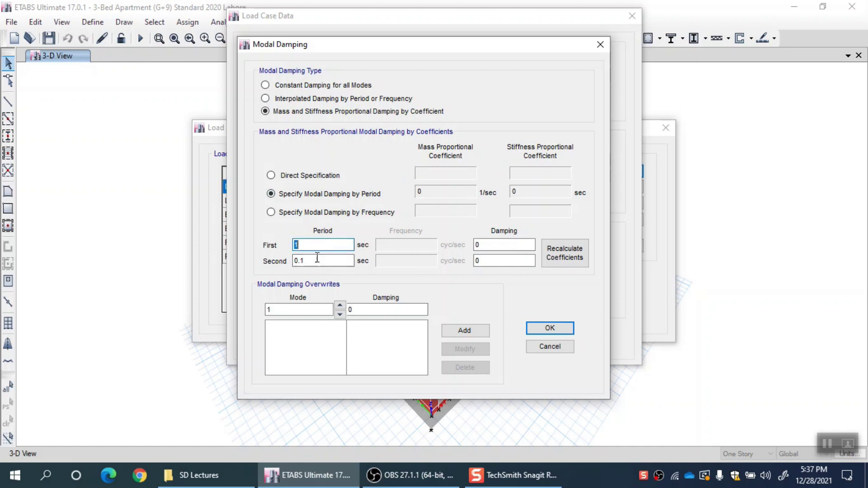
pyautogui.click(520, 245)
pyautogui.click(496, 260)
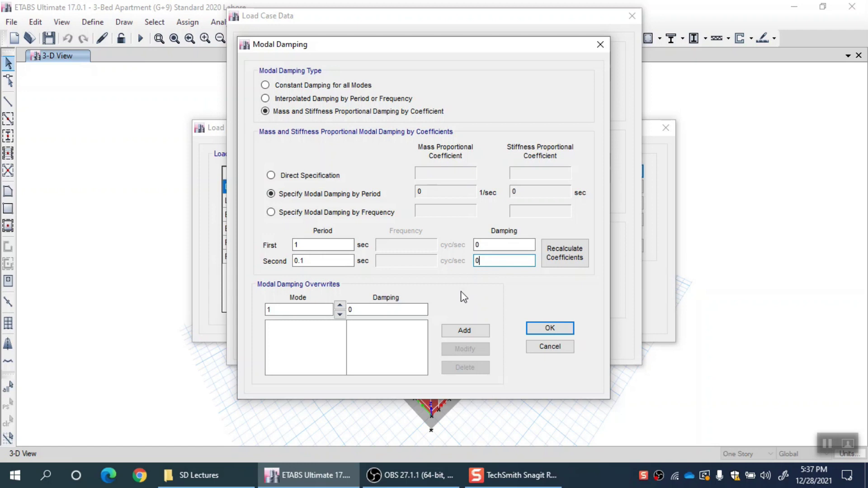
pyautogui.doubleClick(308, 244)
pyautogui.press('Tab')
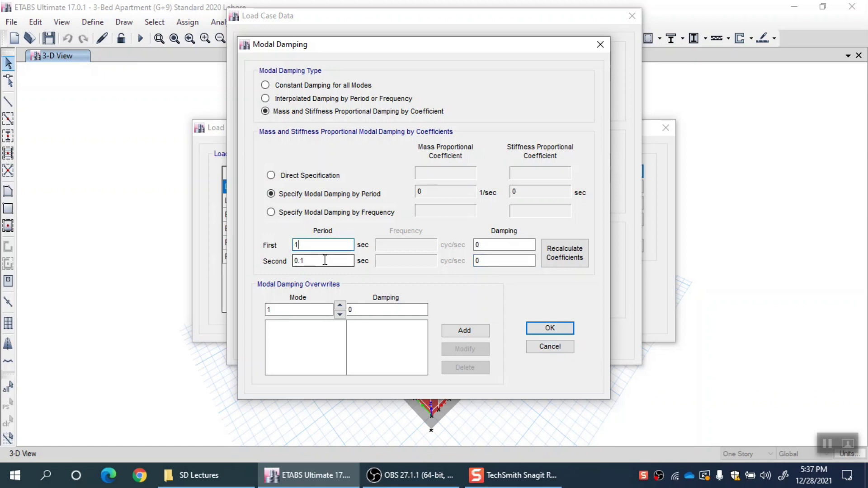
pyautogui.doubleClick(477, 246)
pyautogui.click(513, 262)
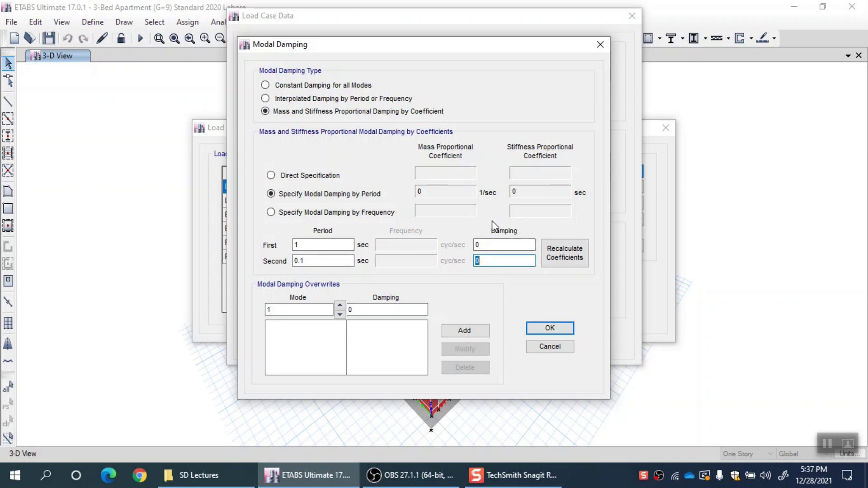
pyautogui.click(488, 244)
pyautogui.doubleClick(307, 245)
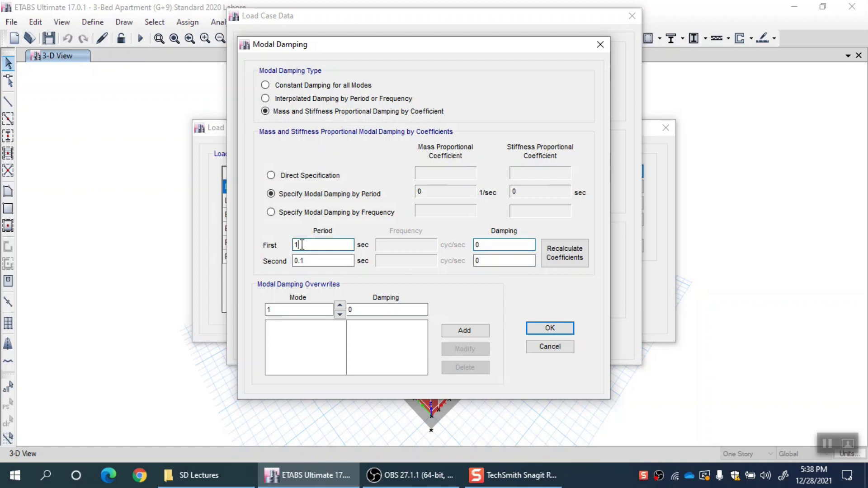
# - Set the damping to 0.05 for the first period and 0.06 for the second, and recalculate the coefficients
pyautogui.click(504, 245)
pyautogui.write('.05')
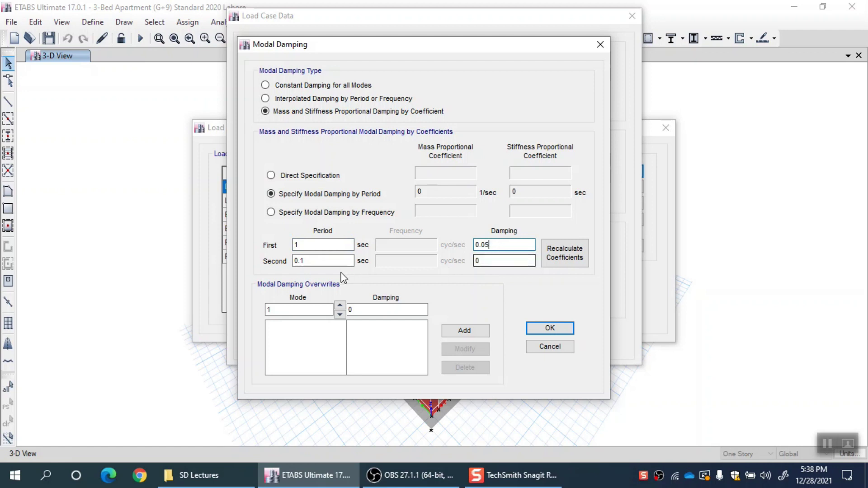
pyautogui.click(490, 261)
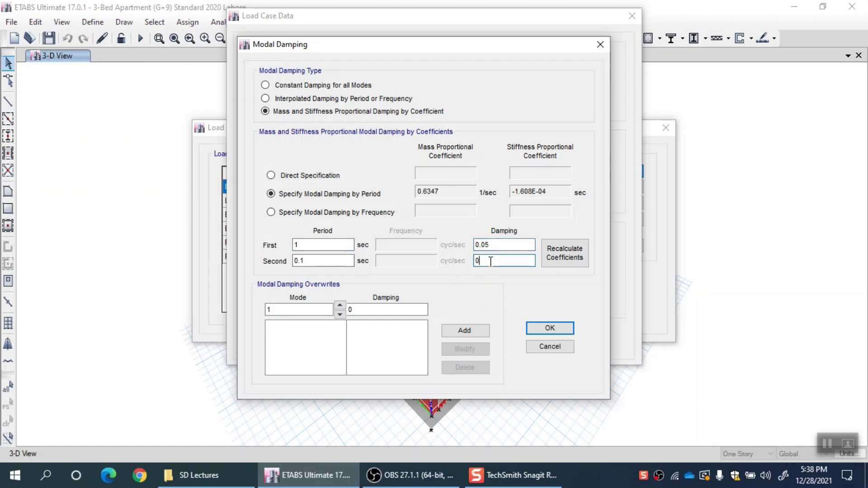
pyautogui.write('.06')
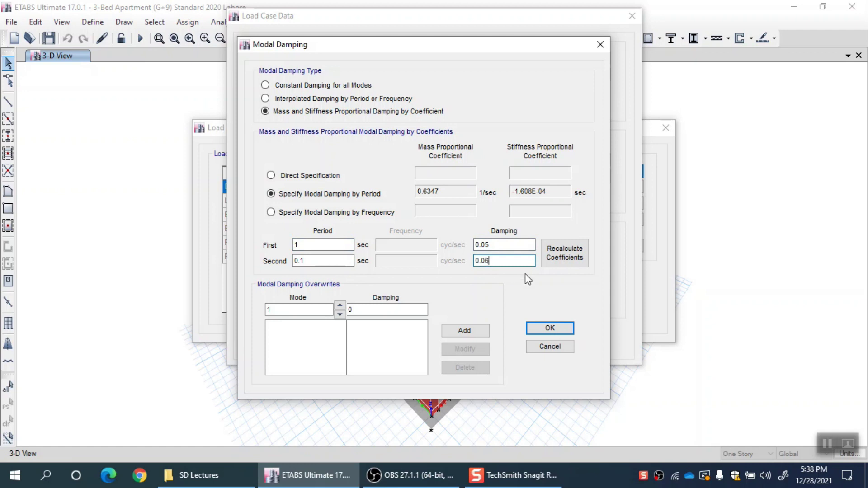
pyautogui.click(567, 263)
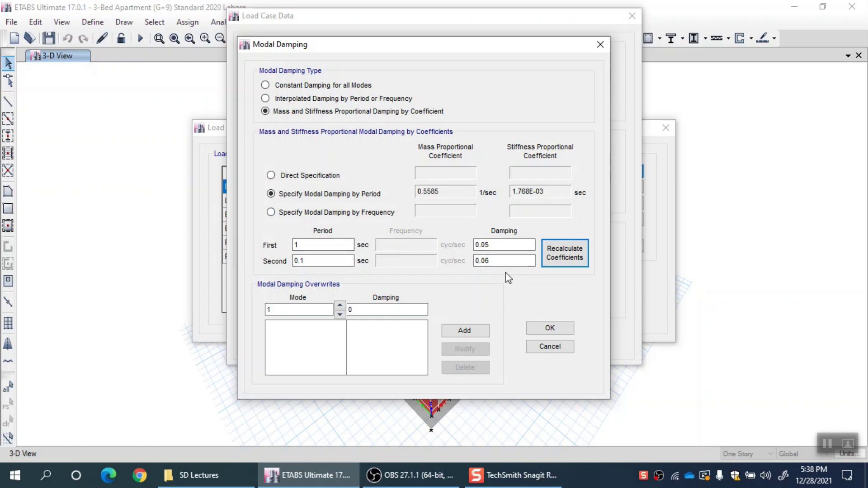
# - Recalculate the proportional coefficients with modal damping specified by frequency, and return to specification by period
pyautogui.click(365, 215)
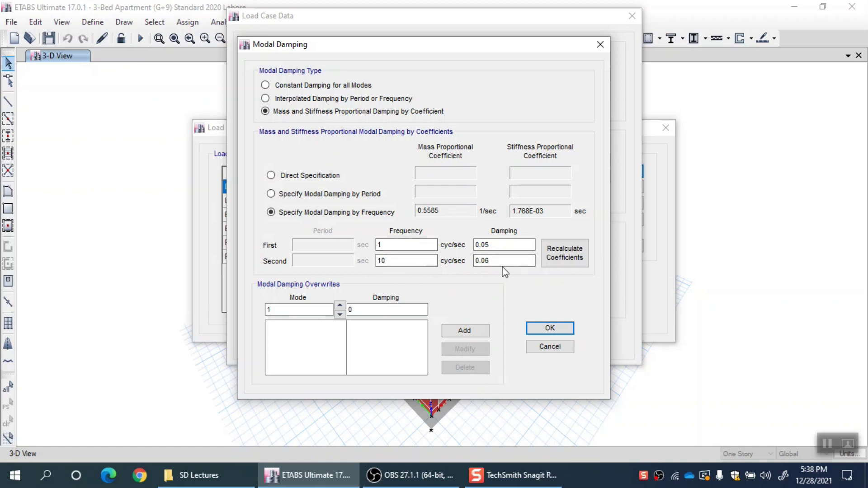
pyautogui.click(570, 254)
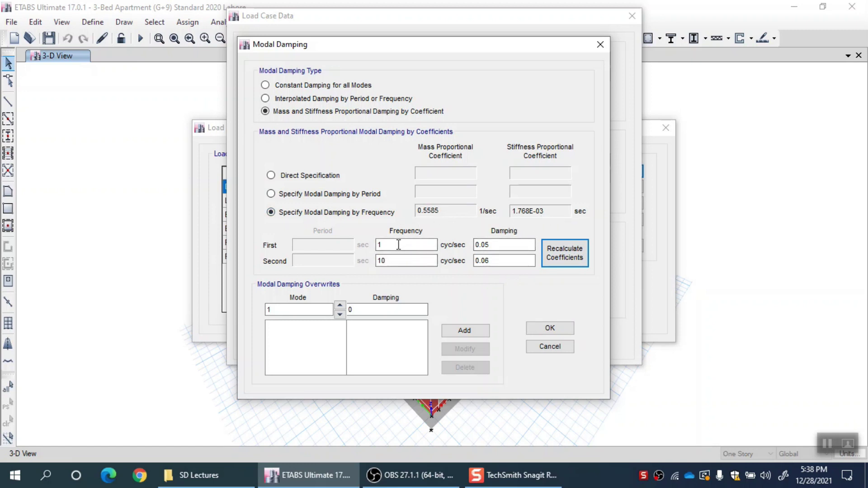
pyautogui.click(330, 195)
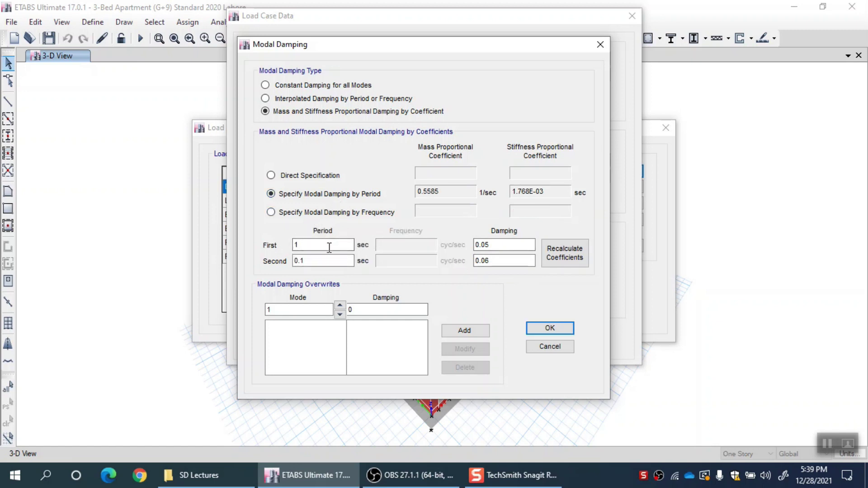
# - Set the damping for the second period to 0.05 and recalculate the mass and stiffness proportional coefficients
pyautogui.click(300, 245)
pyautogui.doubleClick(300, 245)
pyautogui.click(324, 265)
pyautogui.doubleClick(324, 265)
pyautogui.click(338, 244)
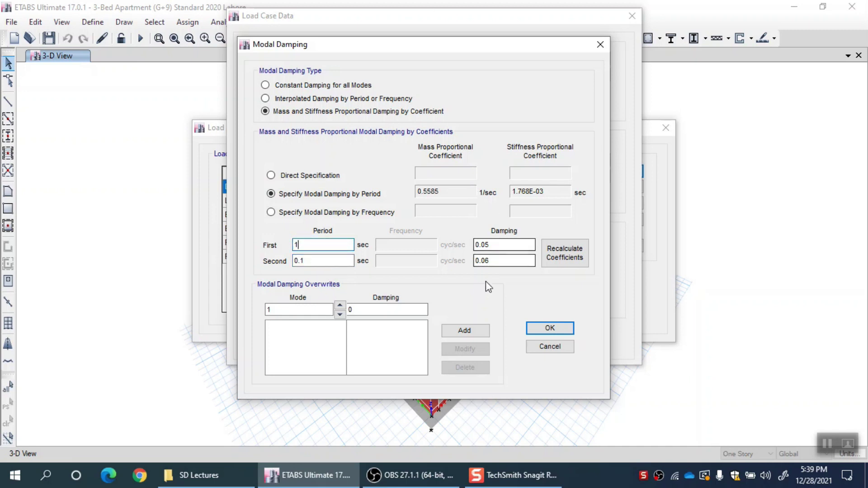
pyautogui.click(504, 262)
pyautogui.press('BackSpace')
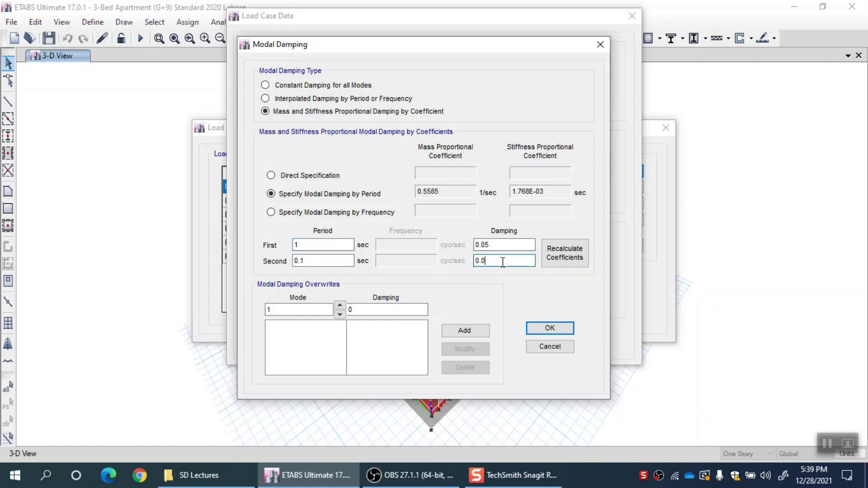
pyautogui.write('5')
pyautogui.click(340, 261)
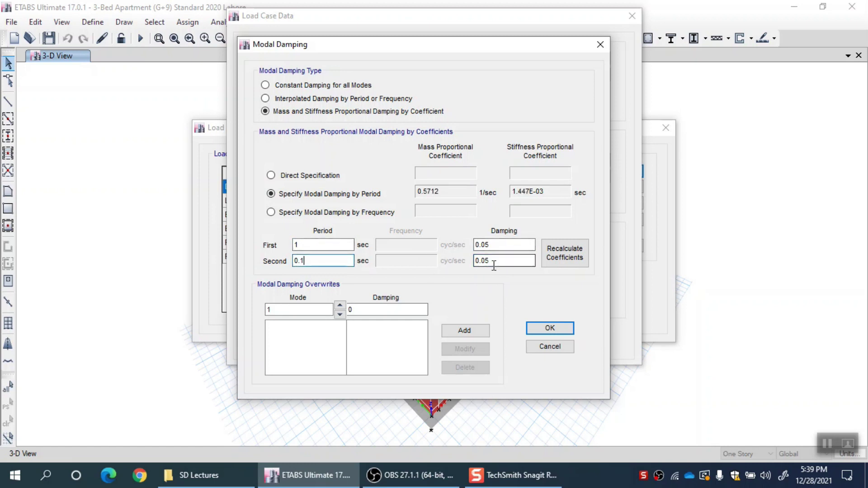
pyautogui.click(563, 265)
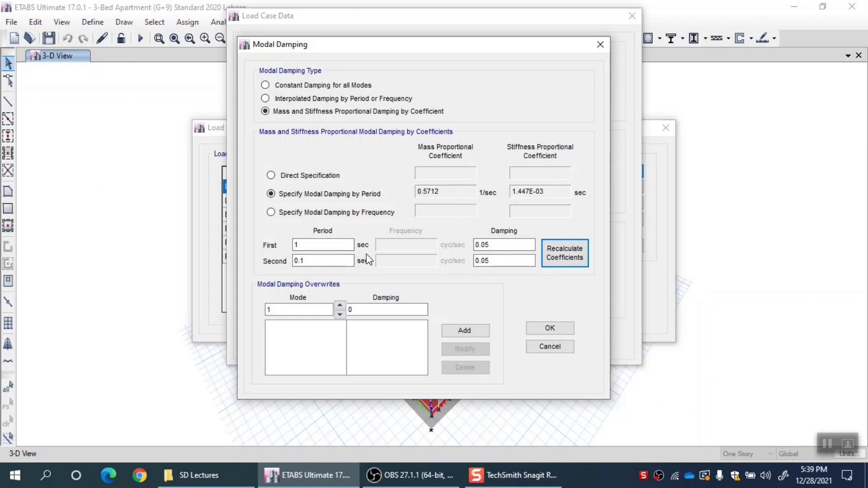
pyautogui.click(322, 245)
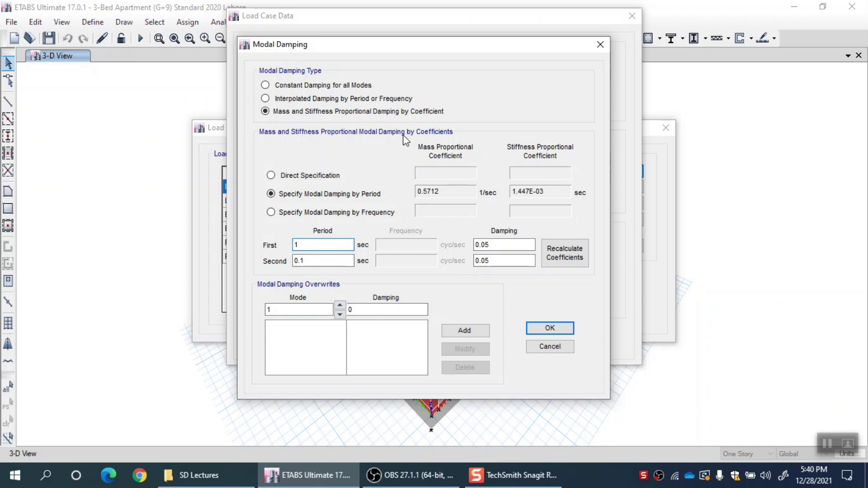
# - Add a modal damping overwrite for mode 1 with a damping of 0
pyautogui.moveTo(300, 311); pyautogui.dragTo(247, 298)
pyautogui.press('Tab')
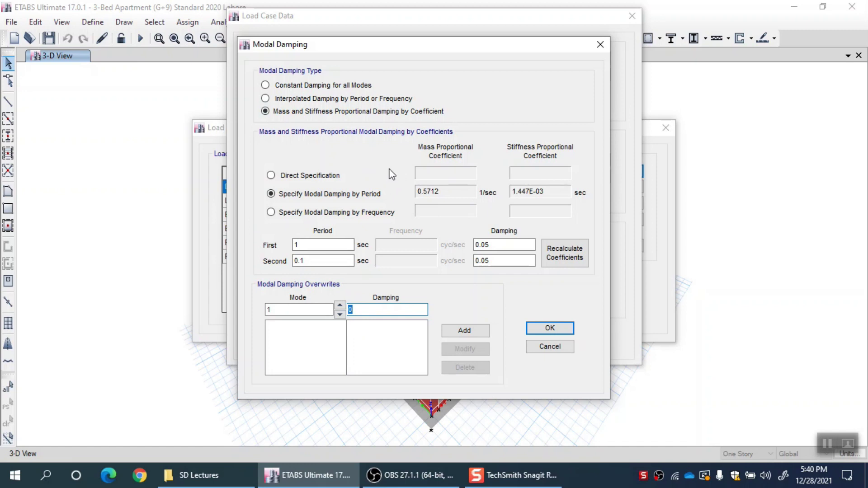
pyautogui.click(296, 313)
pyautogui.doubleClick(274, 311)
pyautogui.click(452, 332)
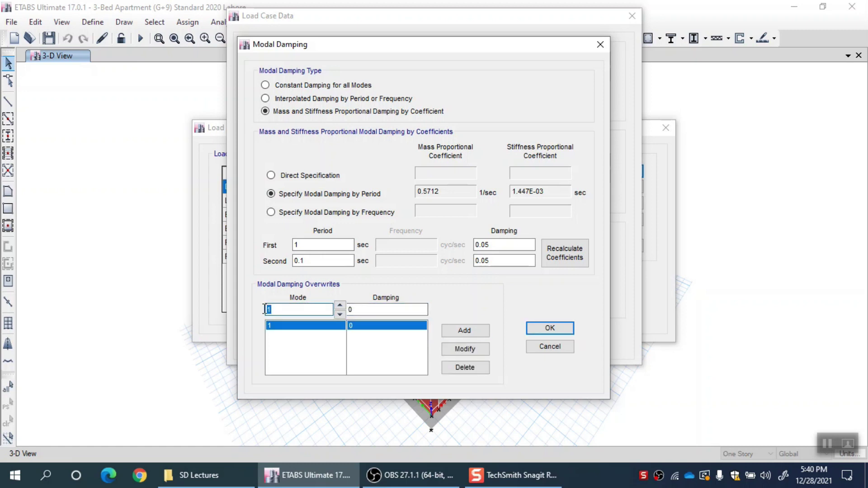
pyautogui.click(464, 331)
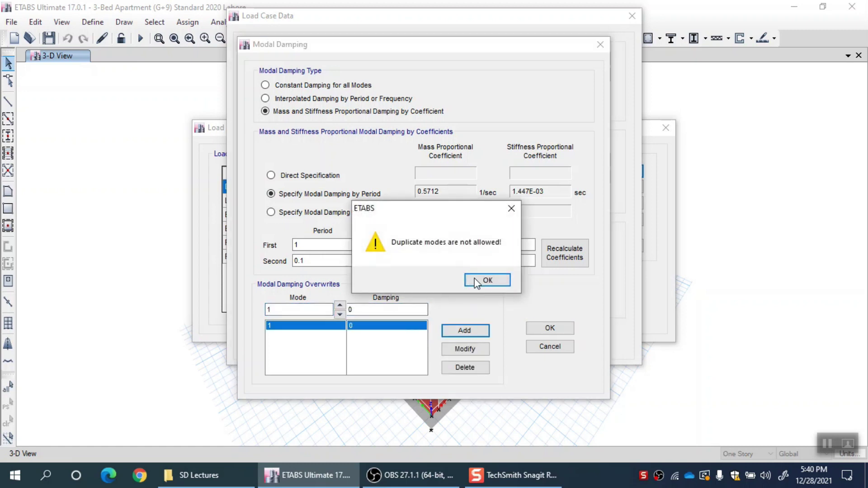
pyautogui.click(475, 281)
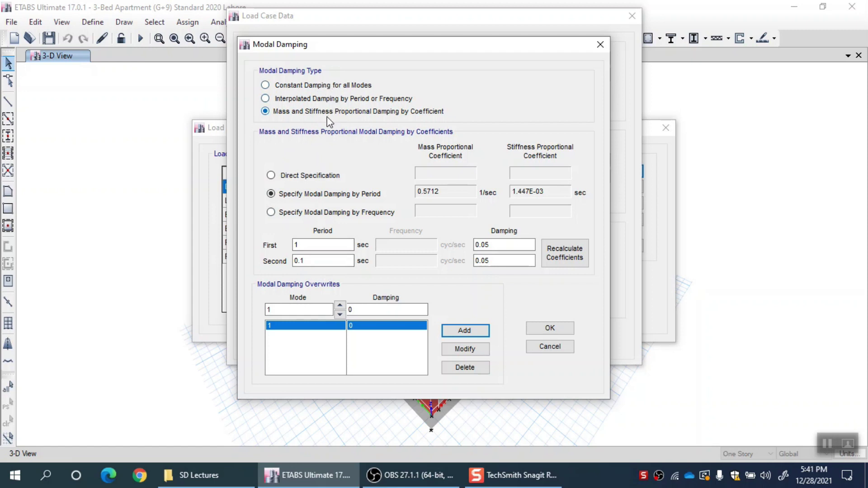
# - Review the constant and interpolated damping types, and return to Mass and Stiffness Proportional Damping by Coefficient
pyautogui.click(345, 88)
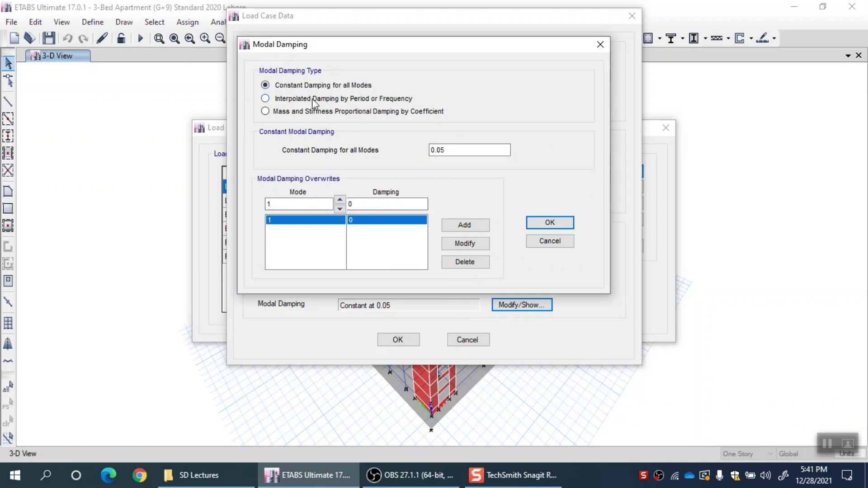
pyautogui.click(358, 101)
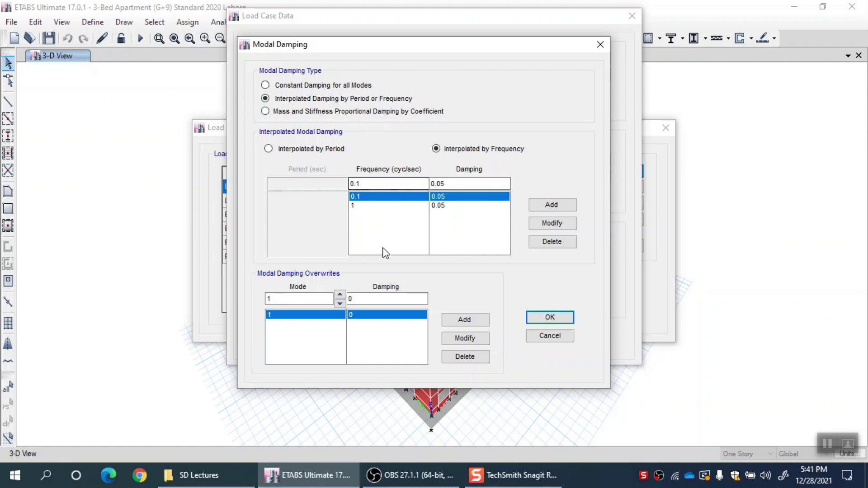
pyautogui.click(344, 113)
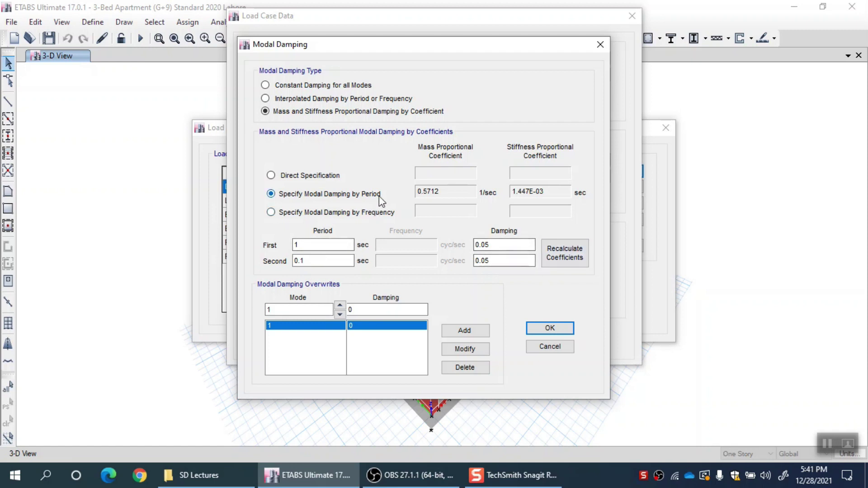
# - Specify the proportional modal damping by frequency and apply it to the load case, reopening the damping settings for review
pyautogui.click(379, 214)
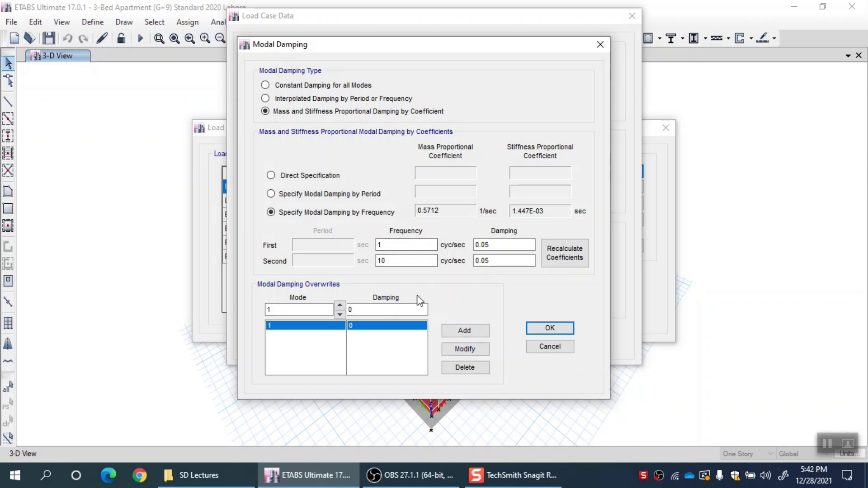
pyautogui.click(557, 327)
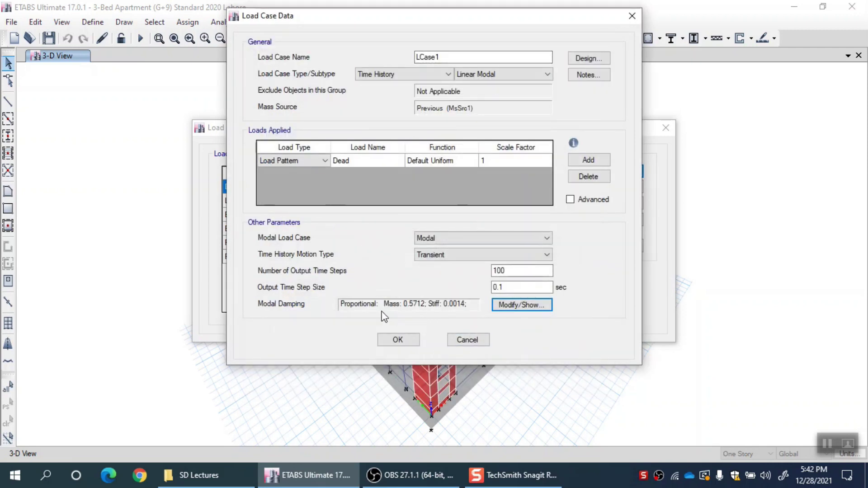
pyautogui.click(515, 310)
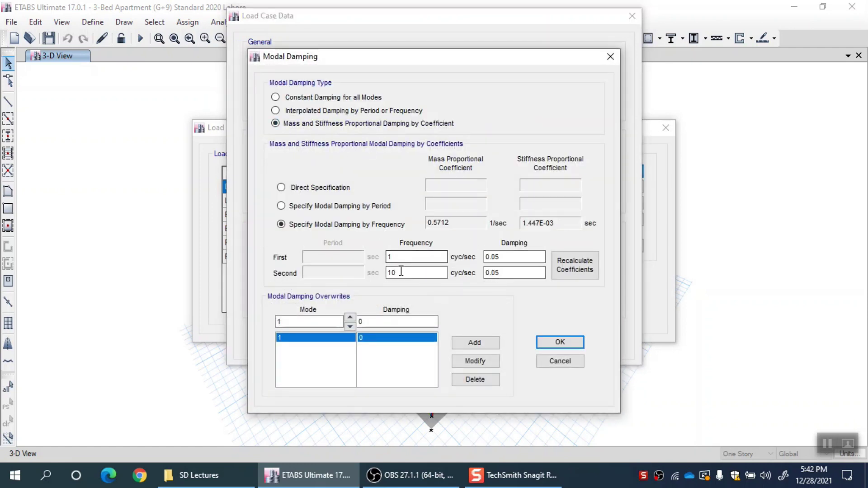
# - Confirm the frequency-based modal damping and change the time history load case subtype to Linear Direct Integration
pyautogui.moveTo(406, 257); pyautogui.dragTo(380, 258)
pyautogui.moveTo(428, 276); pyautogui.dragTo(382, 276)
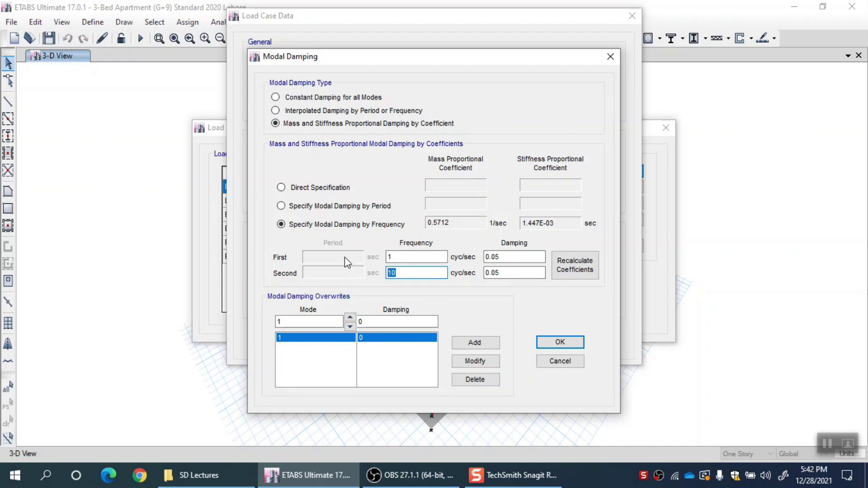
pyautogui.click(578, 343)
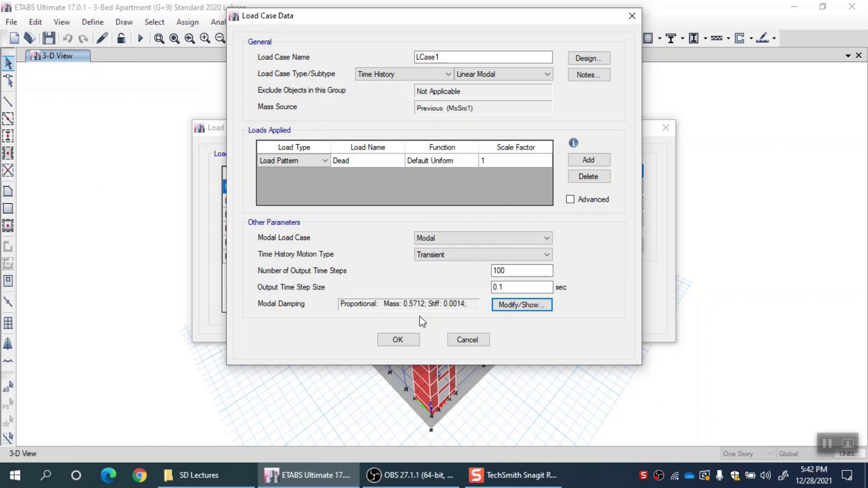
pyautogui.click(492, 78)
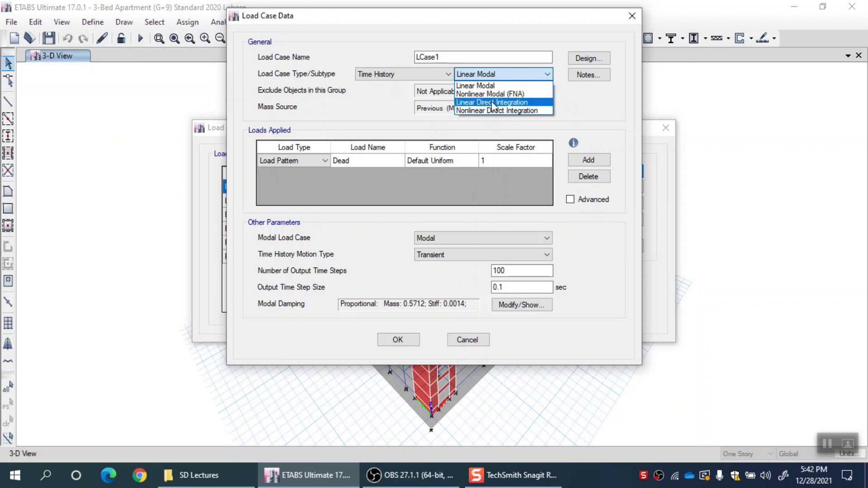
pyautogui.click(538, 103)
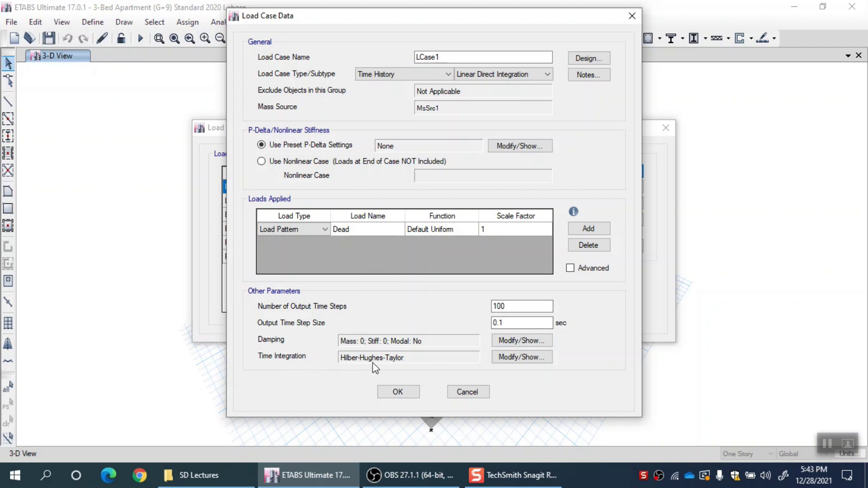
# - Review the available time integration methods and their parameters, leaving the Hilber-Hughes-Taylor settings as they are
pyautogui.click(513, 360)
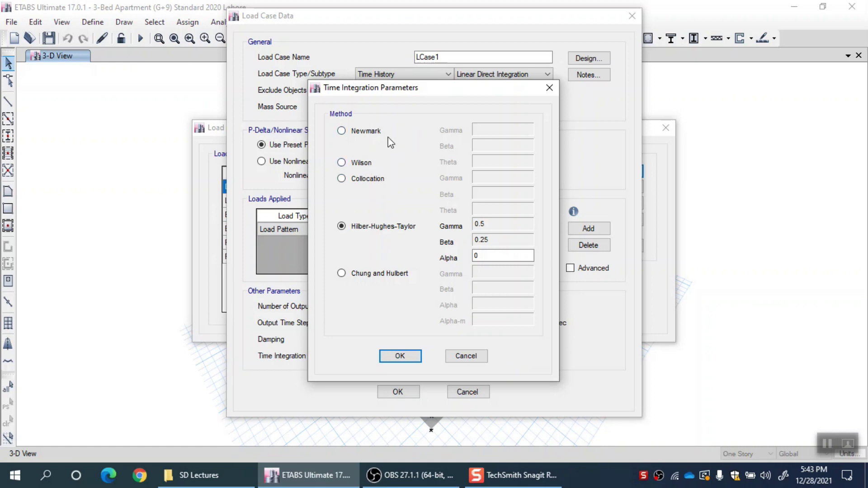
pyautogui.click(466, 357)
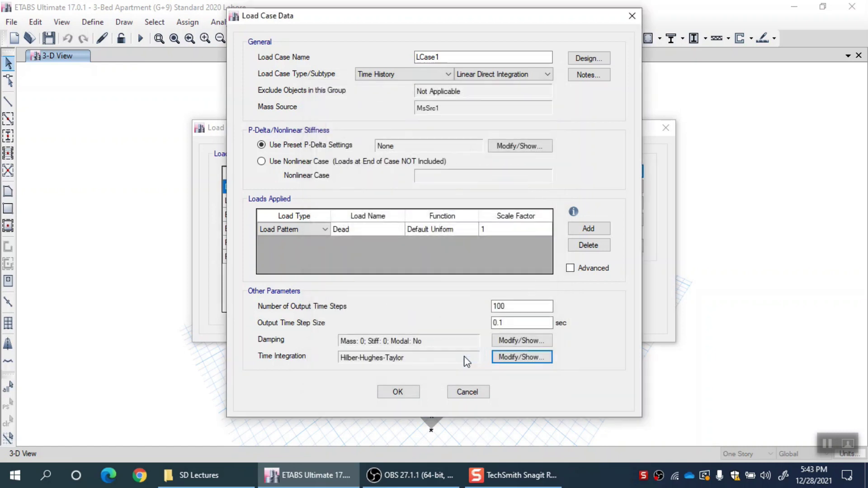
pyautogui.click(516, 358)
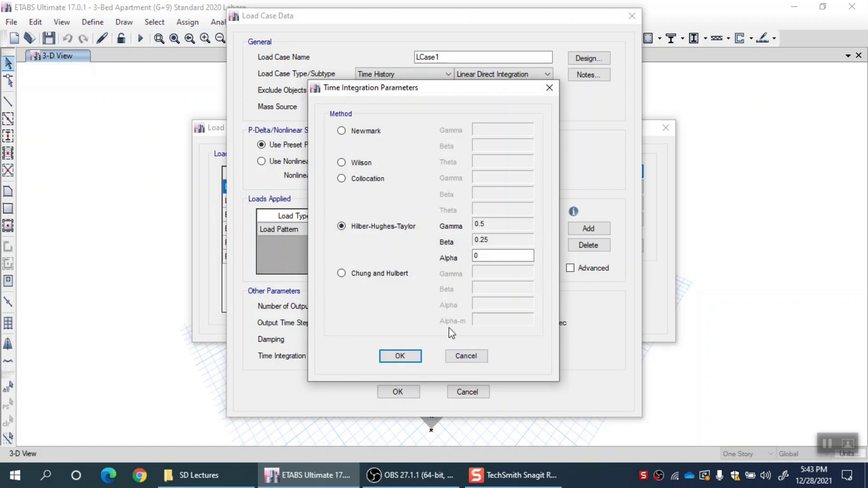
pyautogui.click(466, 356)
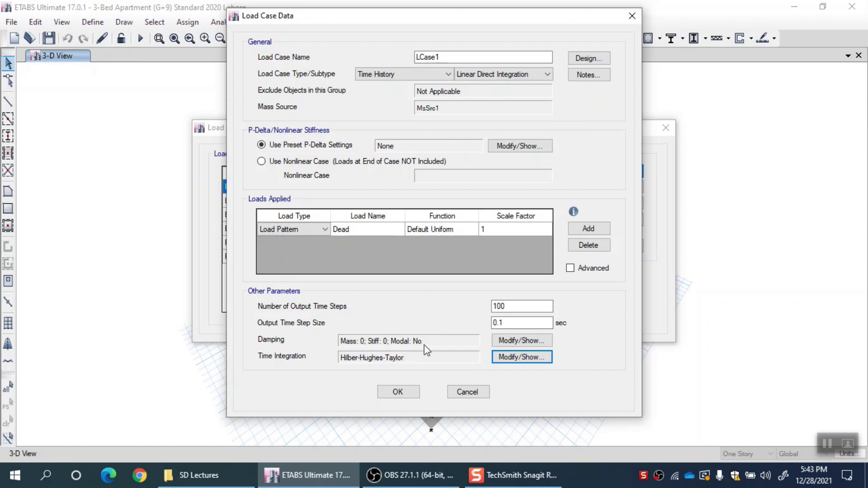
# - Look over the Direct Integration Damping settings without changes, and check the load case subtype choices, keeping Linear Direct Integration
pyautogui.click(521, 340)
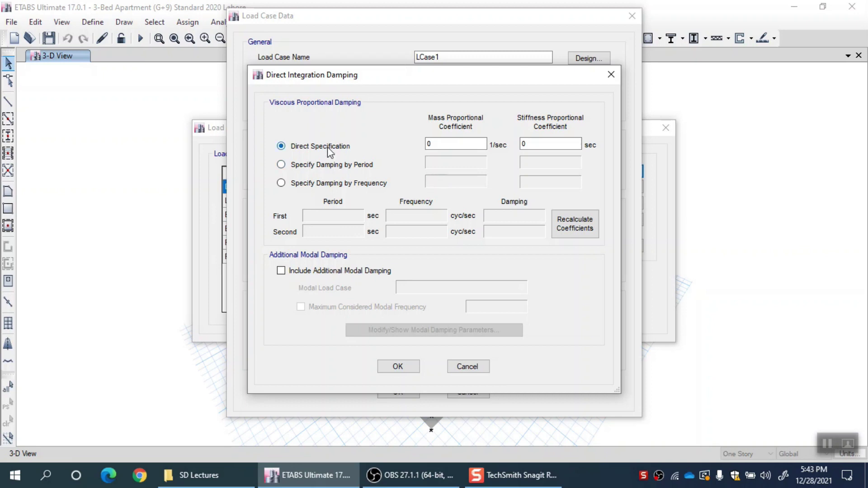
pyautogui.moveTo(374, 77); pyautogui.dragTo(408, 51)
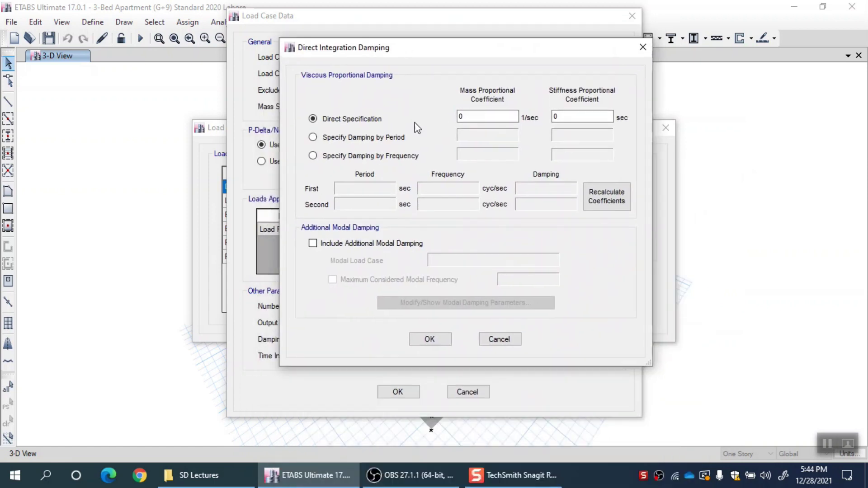
pyautogui.click(499, 340)
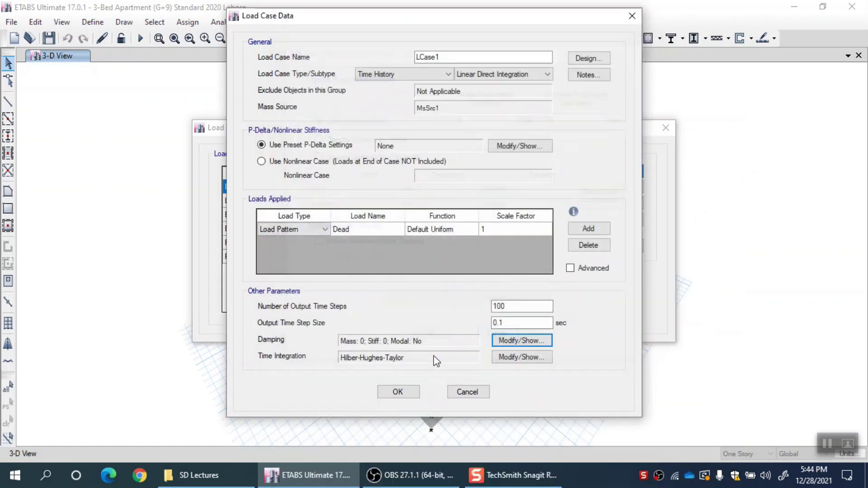
pyautogui.click(485, 77)
pyautogui.click(483, 100)
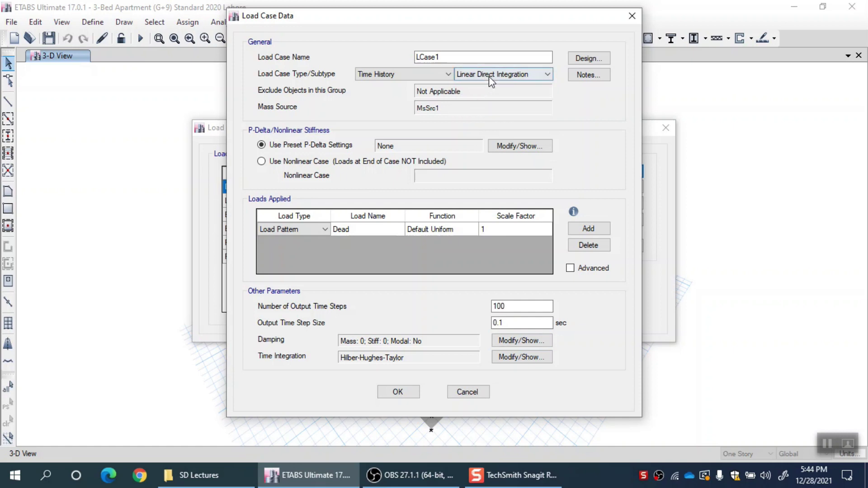
# - Compare direct, period and frequency specification of the viscous proportional damping, and choose Specify Damping by Period
pyautogui.click(511, 343)
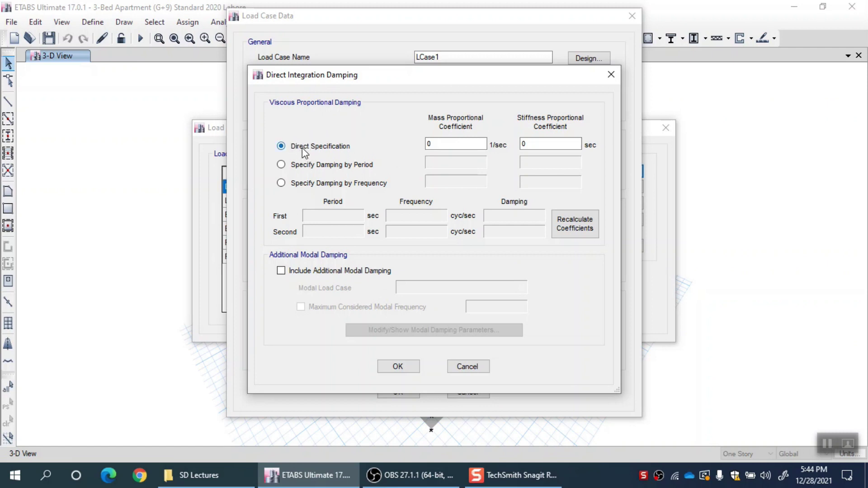
pyautogui.click(451, 145)
pyautogui.moveTo(451, 145); pyautogui.dragTo(421, 145)
pyautogui.moveTo(533, 144); pyautogui.dragTo(504, 143)
pyautogui.click(334, 164)
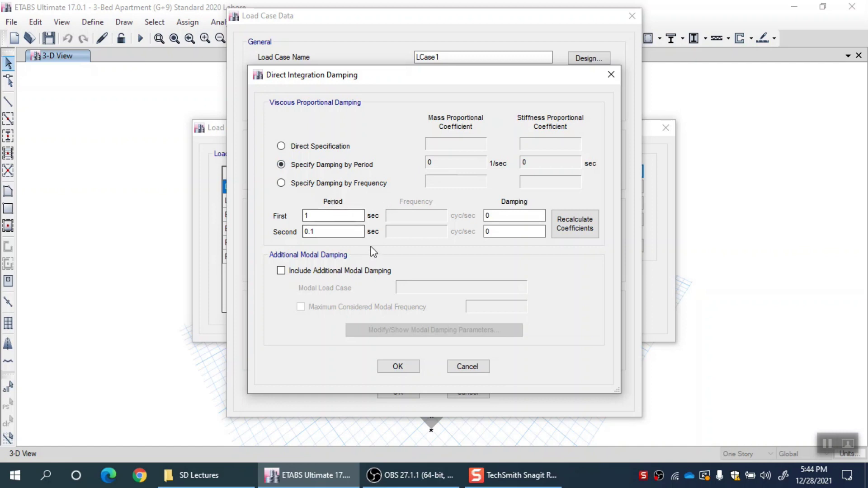
pyautogui.click(332, 215)
pyautogui.click(360, 184)
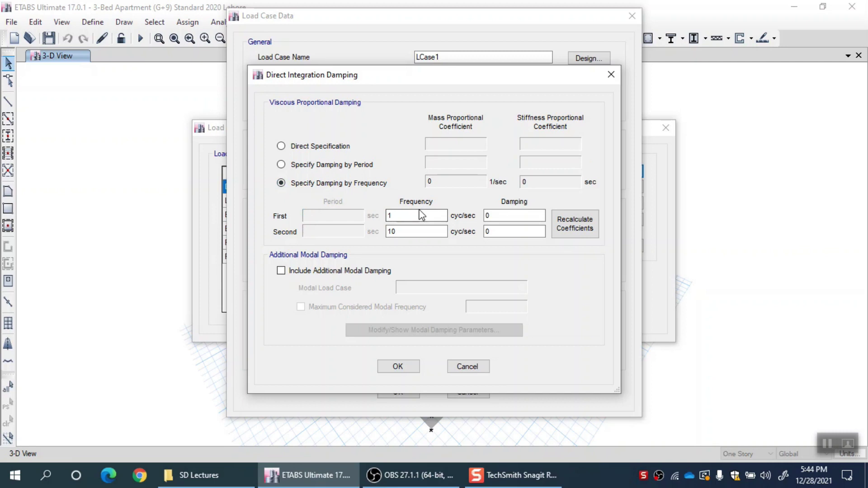
pyautogui.click(403, 215)
pyautogui.click(333, 164)
pyautogui.click(324, 216)
pyautogui.moveTo(319, 217); pyautogui.dragTo(297, 216)
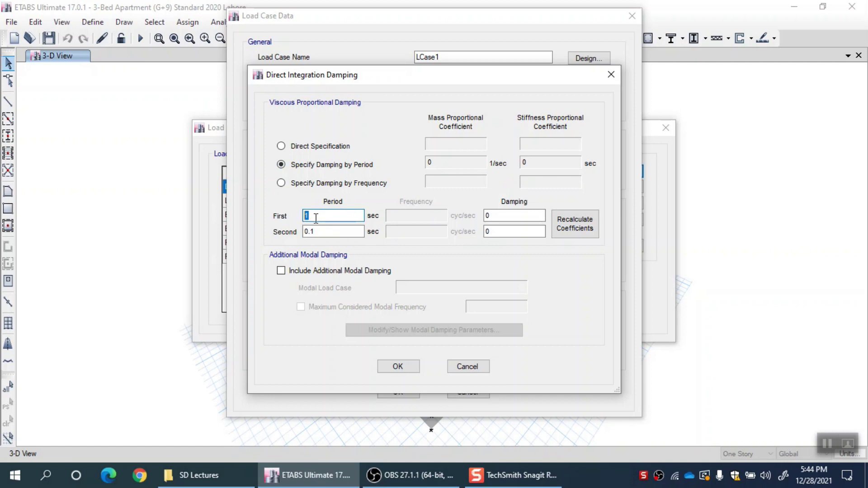
# - Set the damping to 0.05 for the first period and 0.06 for the second, and recalculate the coefficients
pyautogui.click(508, 217)
pyautogui.write('.05')
pyautogui.click(507, 232)
pyautogui.write('.')
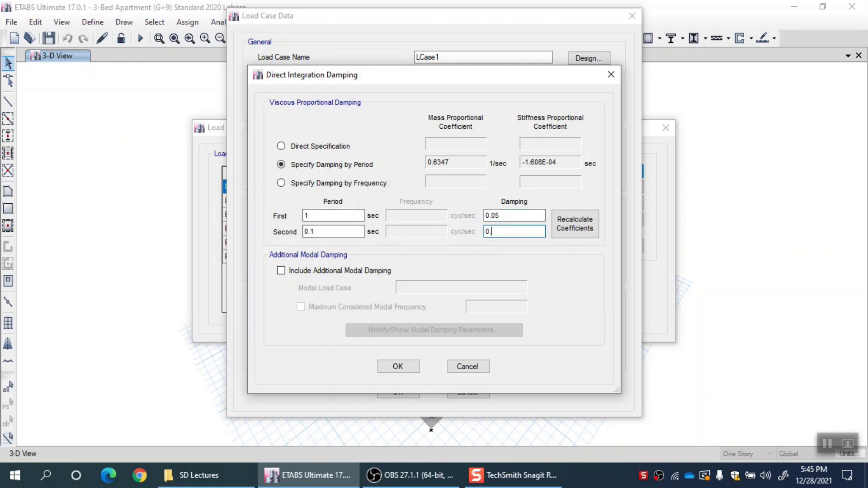
pyautogui.write('06')
pyautogui.click(593, 233)
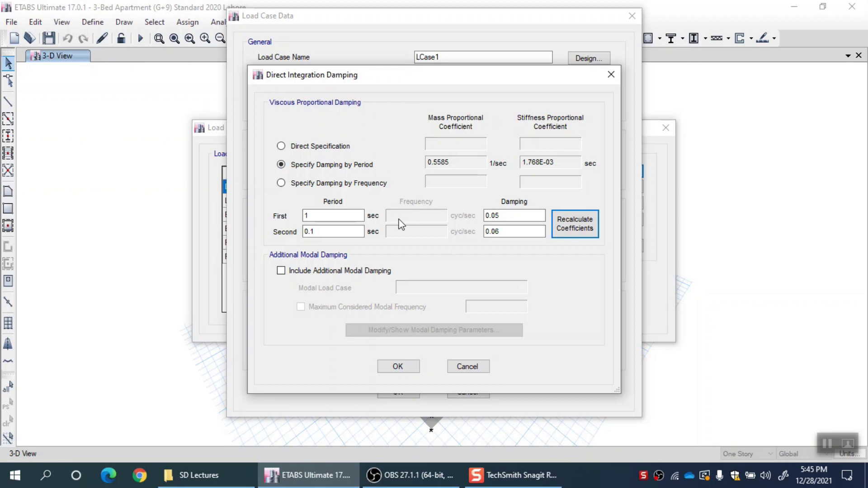
# - Include additional modal damping based on the Modal load case, check the maximum considered modal frequency and open the modal damping parameters
pyautogui.click(351, 273)
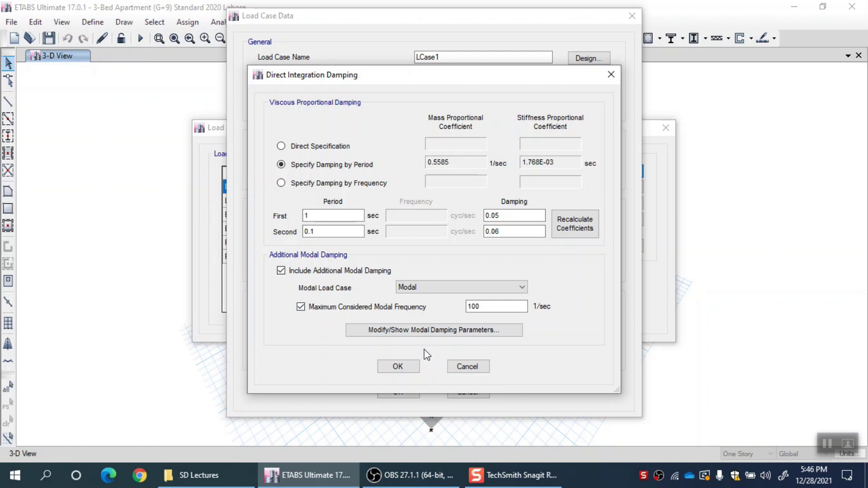
pyautogui.doubleClick(486, 308)
pyautogui.click(512, 307)
pyautogui.click(407, 330)
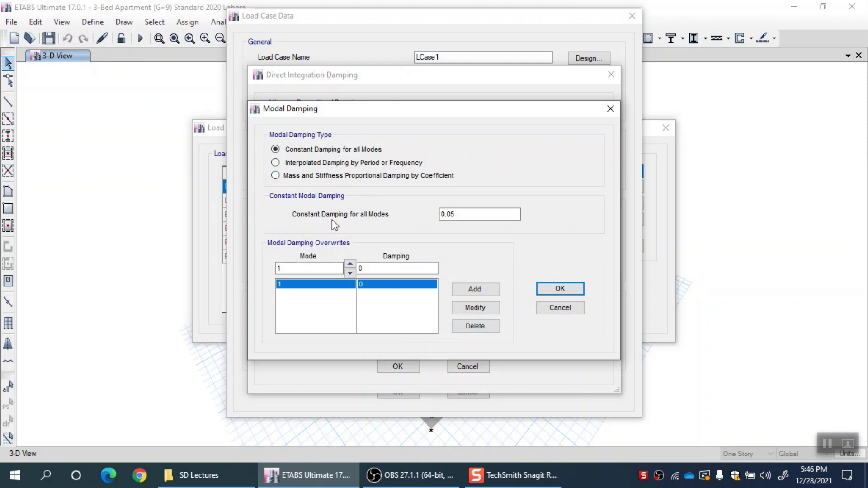
# - Examine the constant and interpolated types of additional modal damping, including interpolation by period and by frequency
pyautogui.moveTo(370, 111); pyautogui.dragTo(435, 193)
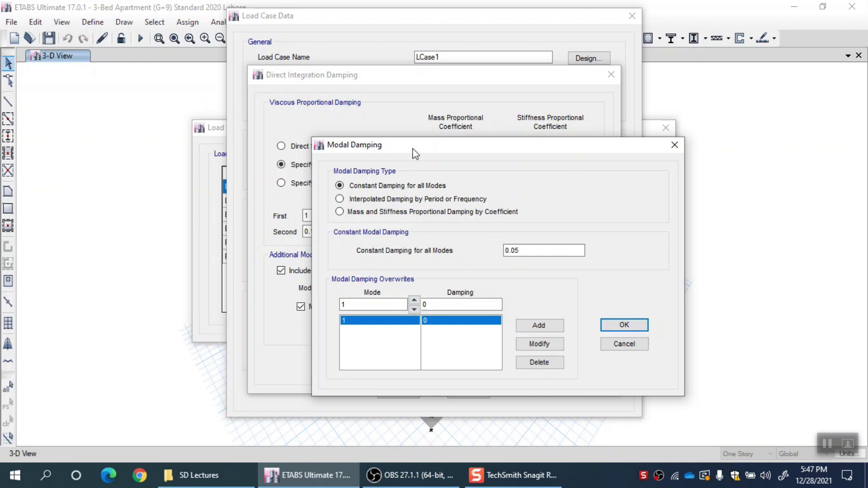
pyautogui.moveTo(414, 150); pyautogui.dragTo(394, 254)
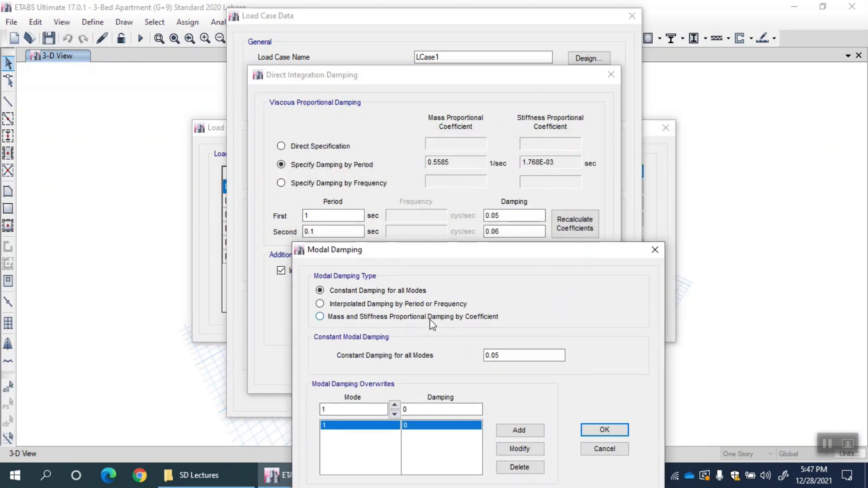
pyautogui.moveTo(454, 256); pyautogui.dragTo(438, 174)
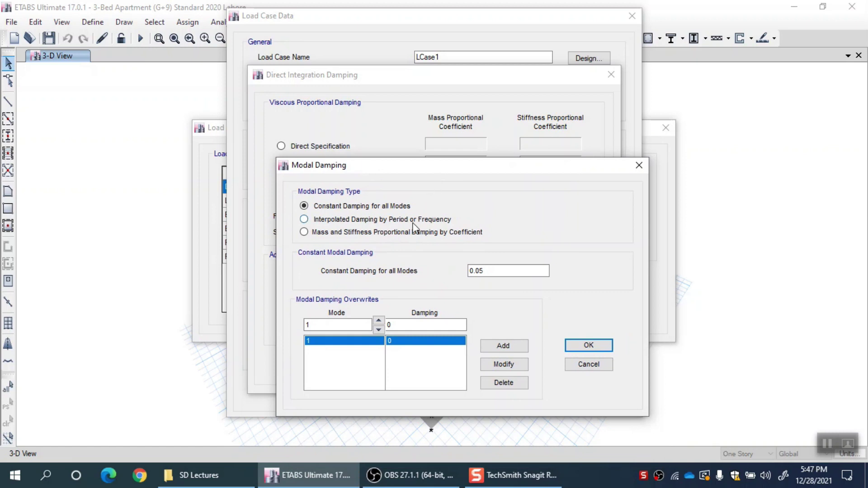
pyautogui.moveTo(380, 173); pyautogui.dragTo(373, 87)
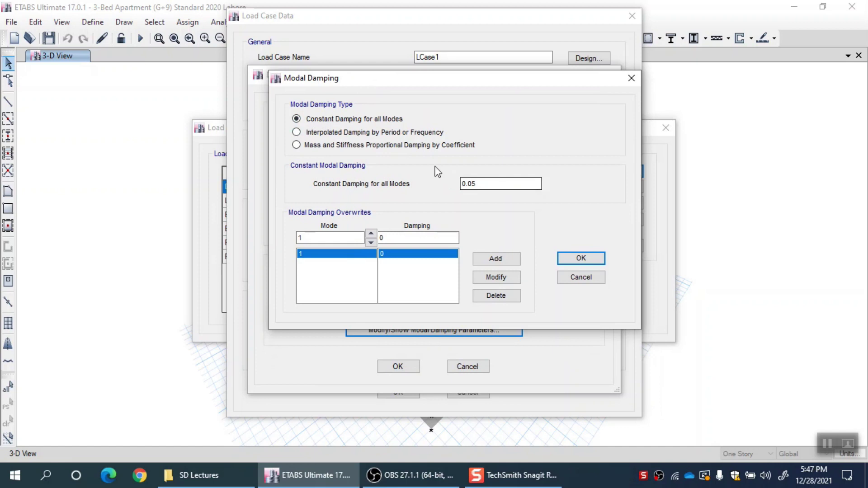
pyautogui.click(376, 132)
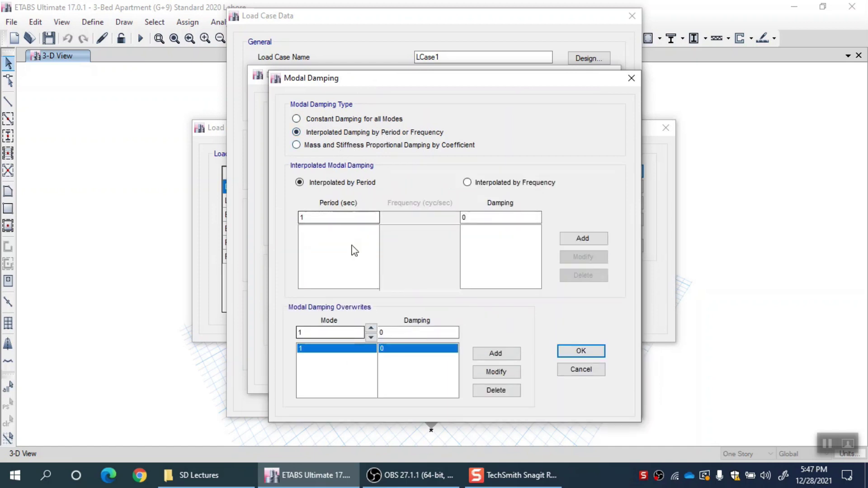
pyautogui.click(350, 145)
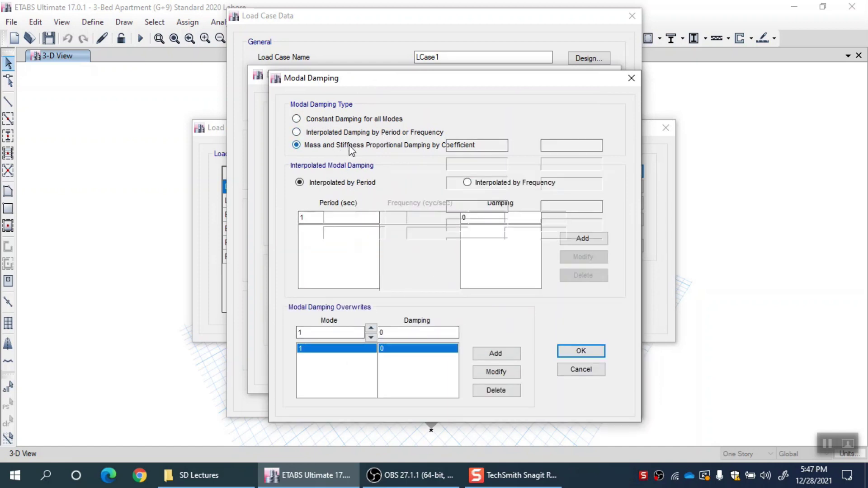
pyautogui.click(369, 119)
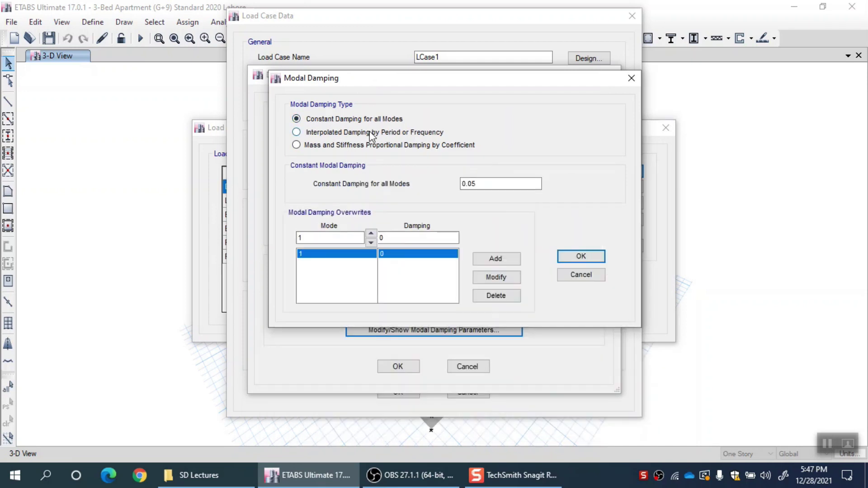
pyautogui.click(373, 132)
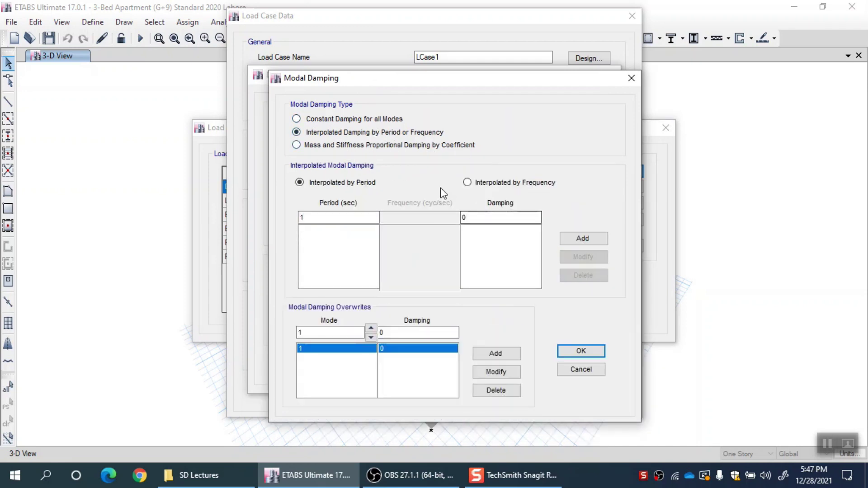
pyautogui.click(477, 183)
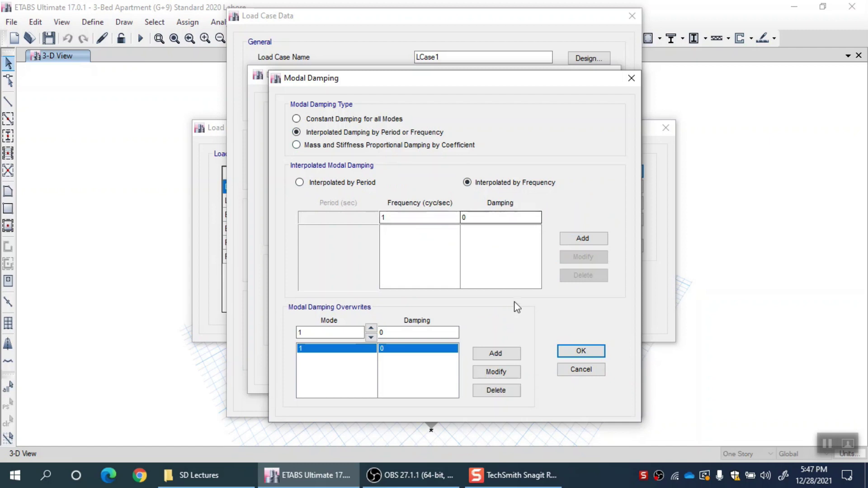
# - Examine mass and stiffness proportional modal damping by direct specification, period and frequency, and leave the modal damping parameters without saving
pyautogui.click(353, 148)
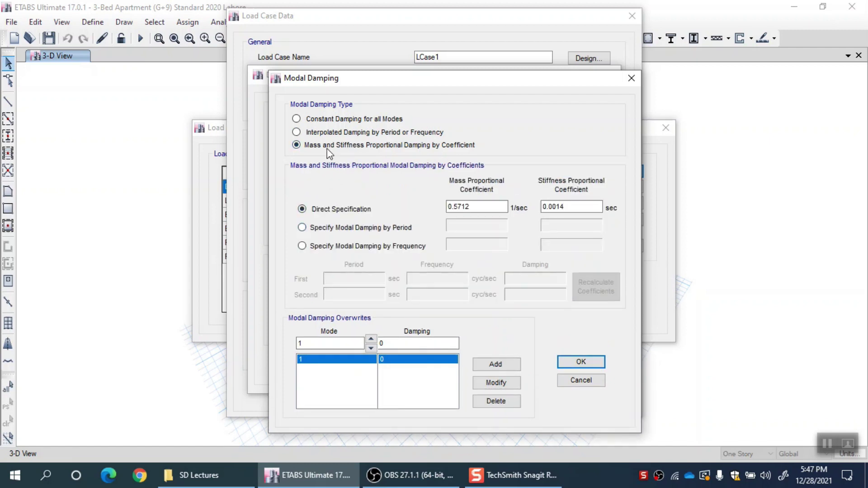
pyautogui.click(471, 206)
pyautogui.doubleClick(474, 211)
pyautogui.press('Tab')
pyautogui.click(373, 228)
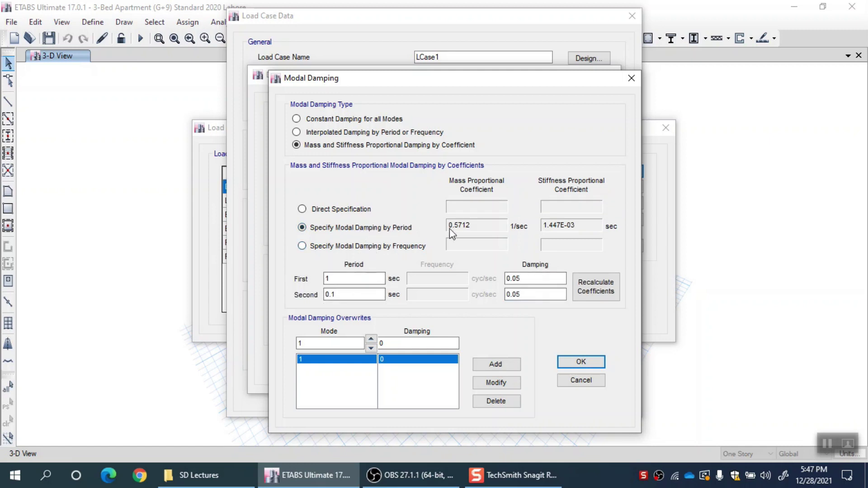
pyautogui.click(358, 246)
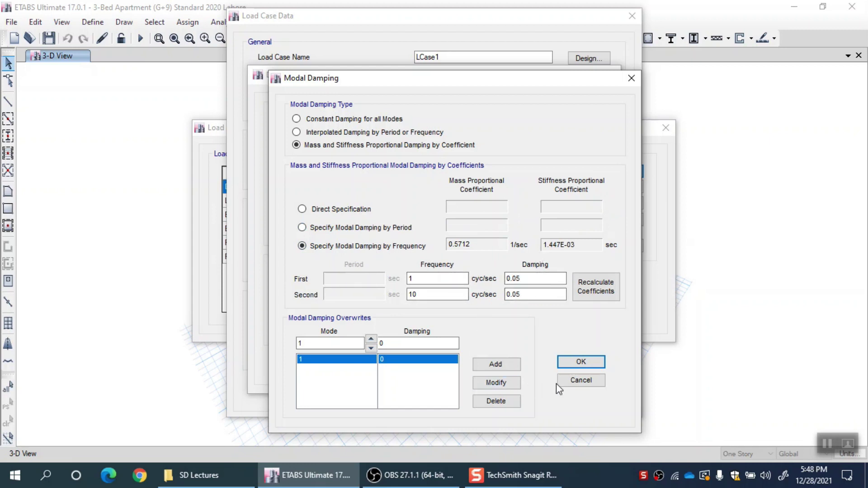
pyautogui.click(582, 380)
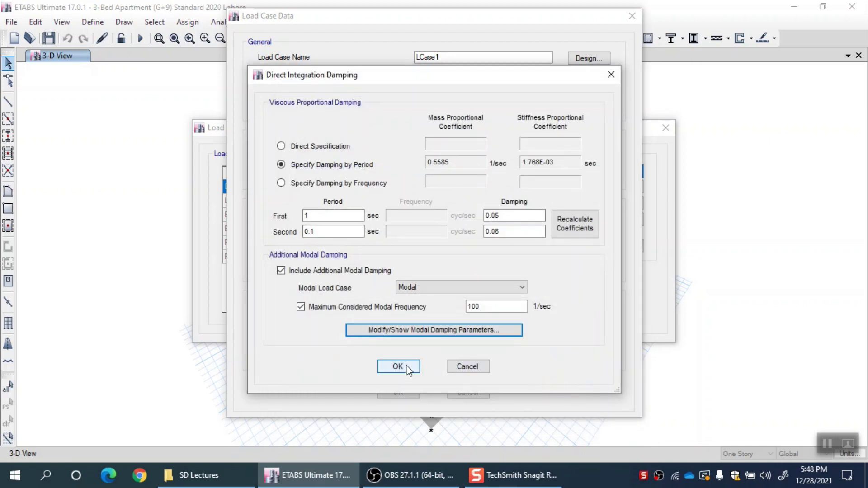
# - Exclude additional modal damping and apply the period-based viscous proportional damping to the load case
pyautogui.click(332, 277)
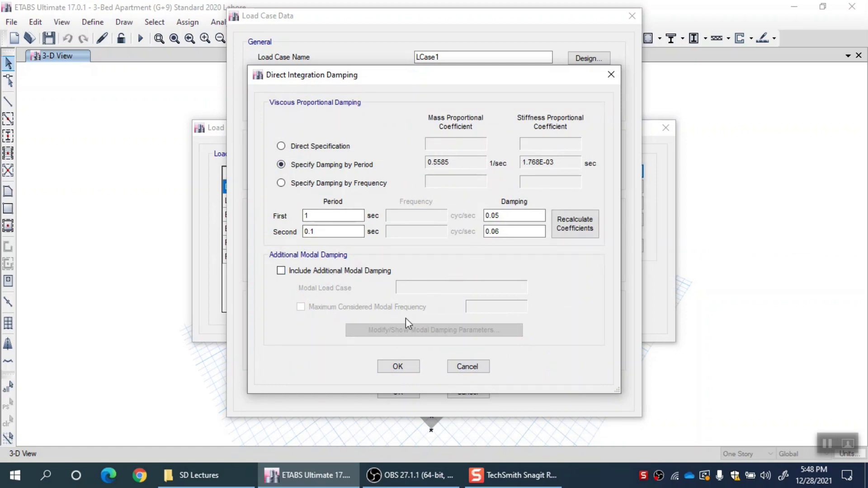
pyautogui.click(398, 367)
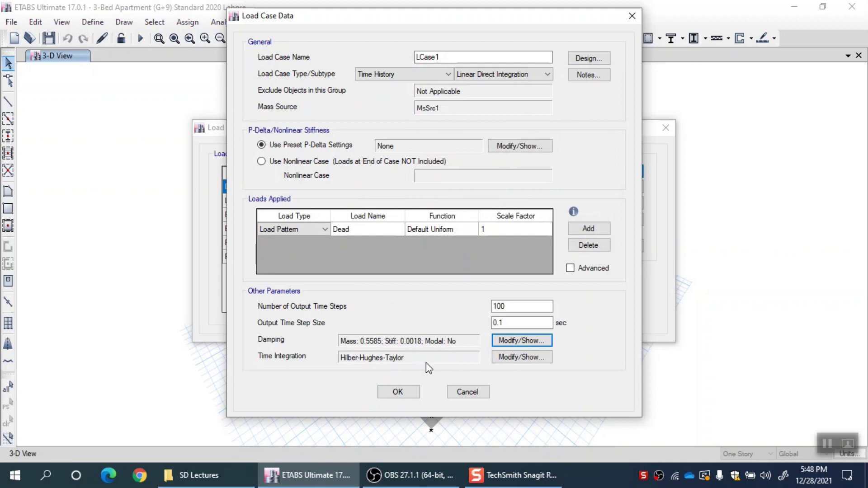
# - Examine the first and second periods and their damping ratios in the direct integration damping settings, and leave them without saving
pyautogui.click(516, 343)
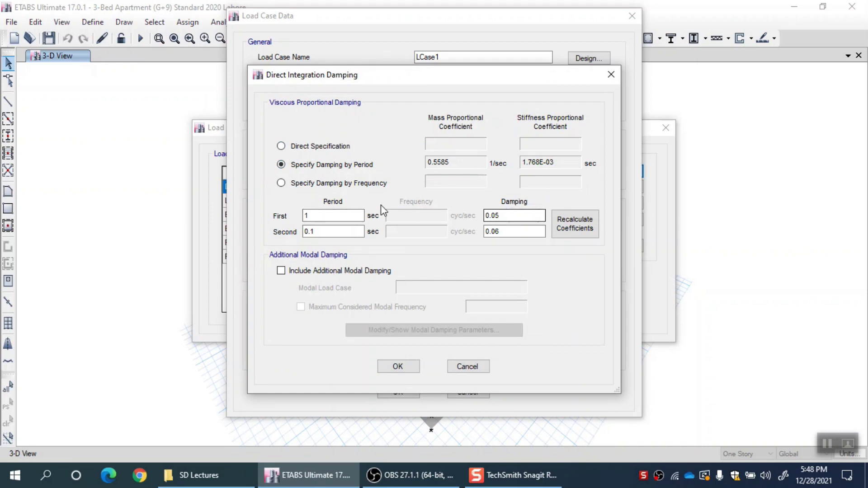
pyautogui.doubleClick(302, 218)
pyautogui.doubleClick(306, 231)
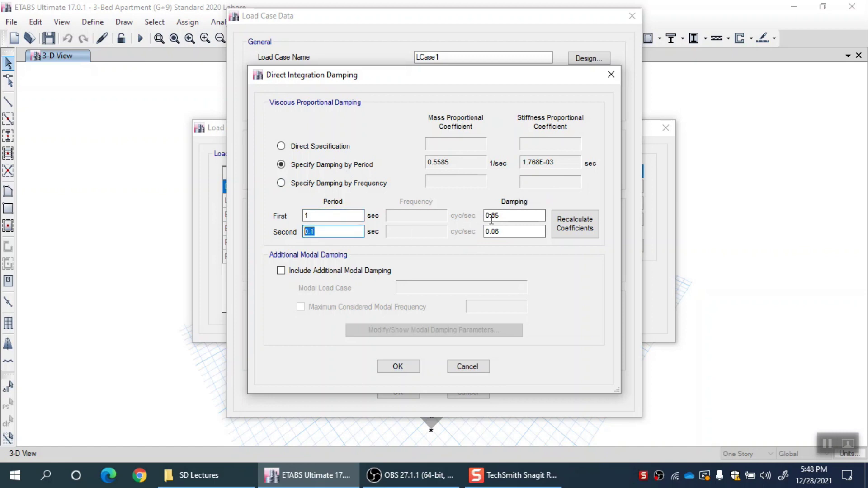
pyautogui.click(514, 218)
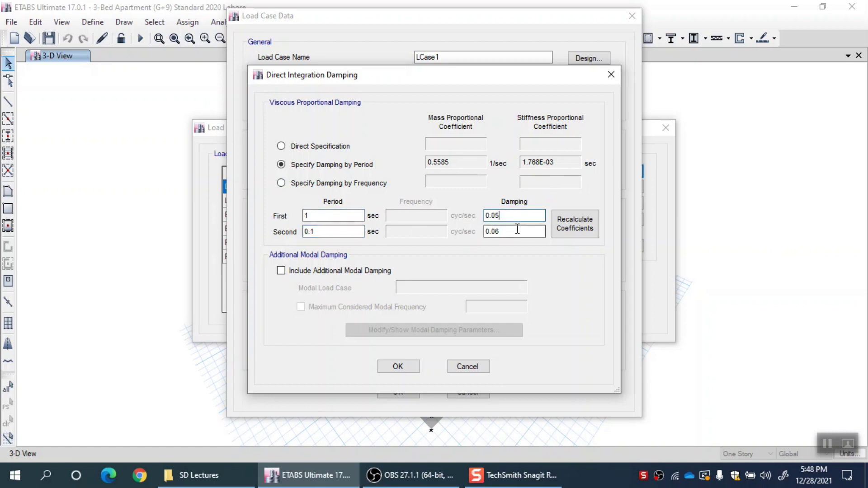
pyautogui.click(516, 231)
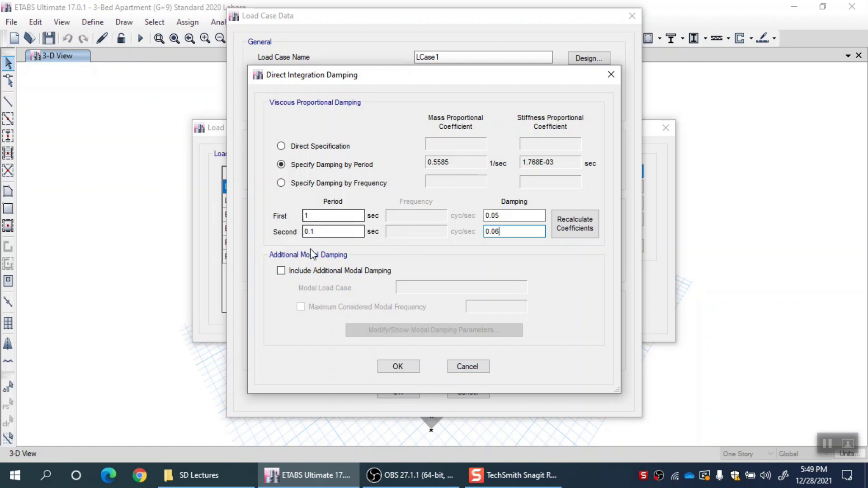
pyautogui.click(478, 370)
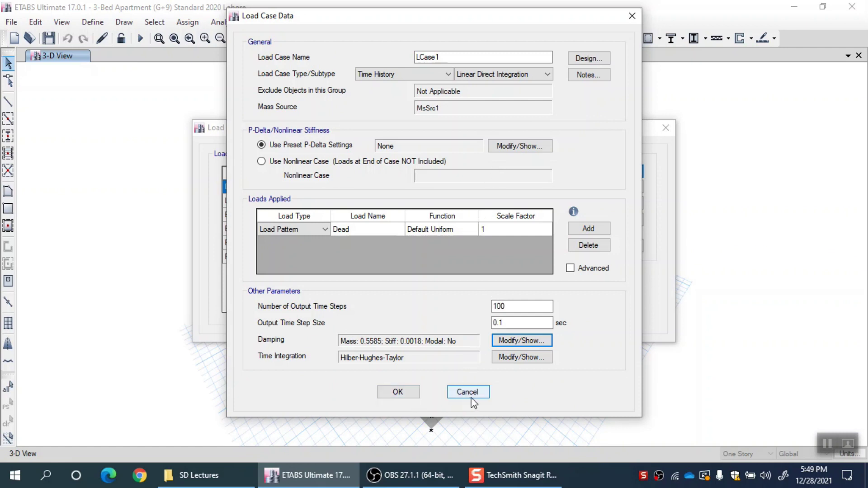
# - Save the linear direct integration time history case LCase1 and accept the list of load cases
pyautogui.click(409, 392)
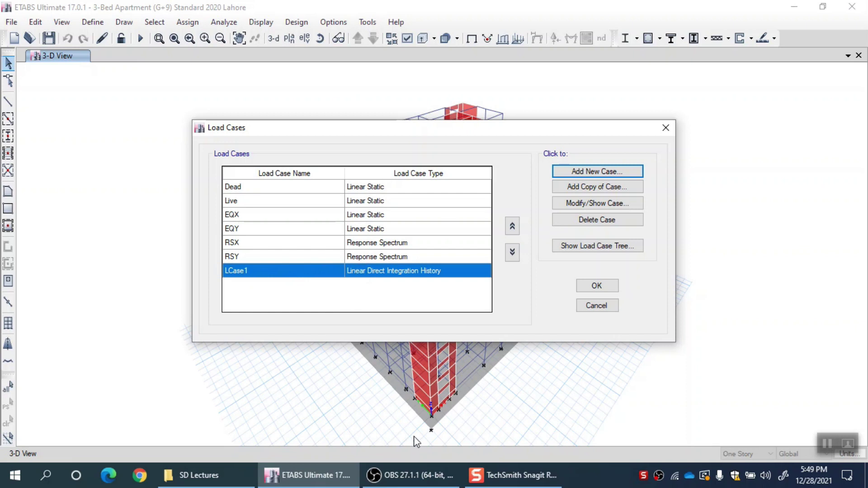
pyautogui.click(604, 286)
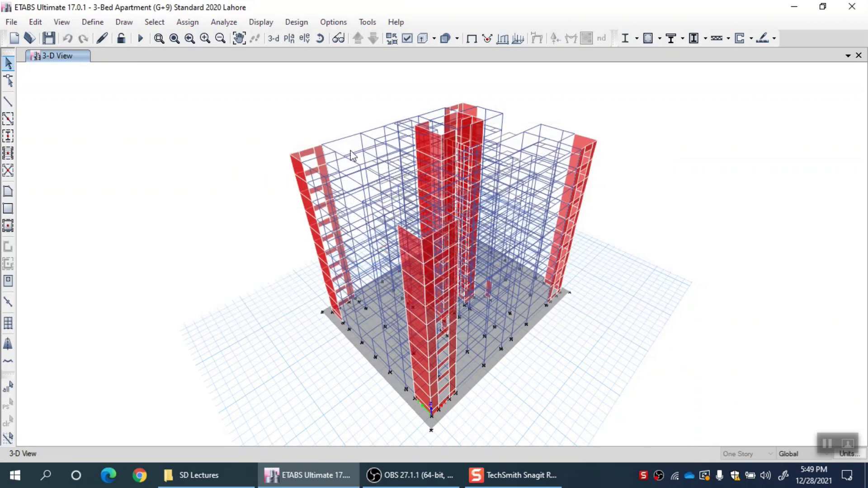